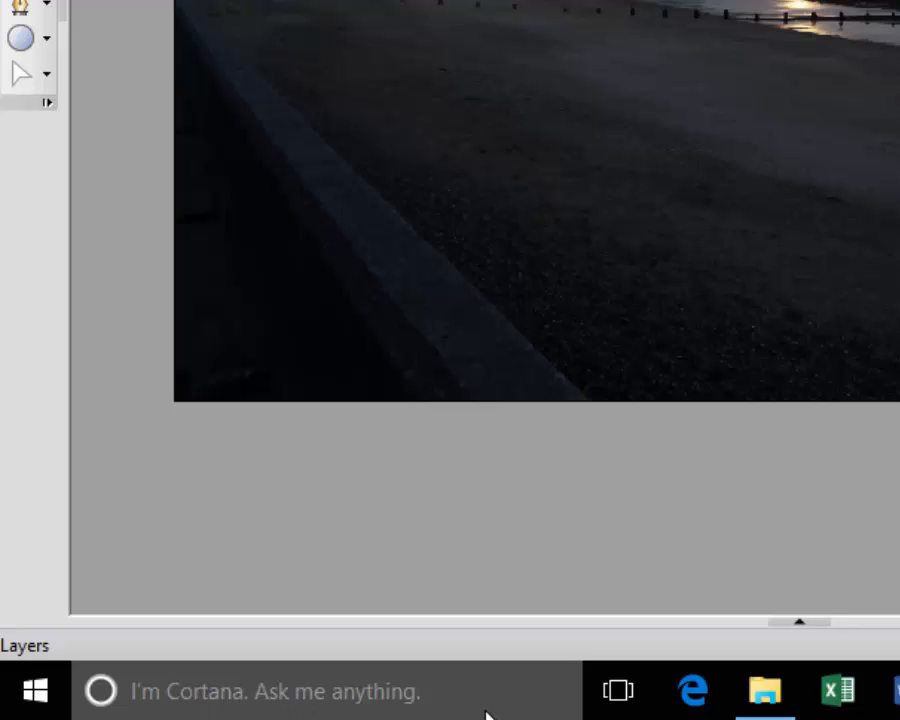
Step: Find Character Map with the Windows search term "cha" and open it
left_click(163, 692)
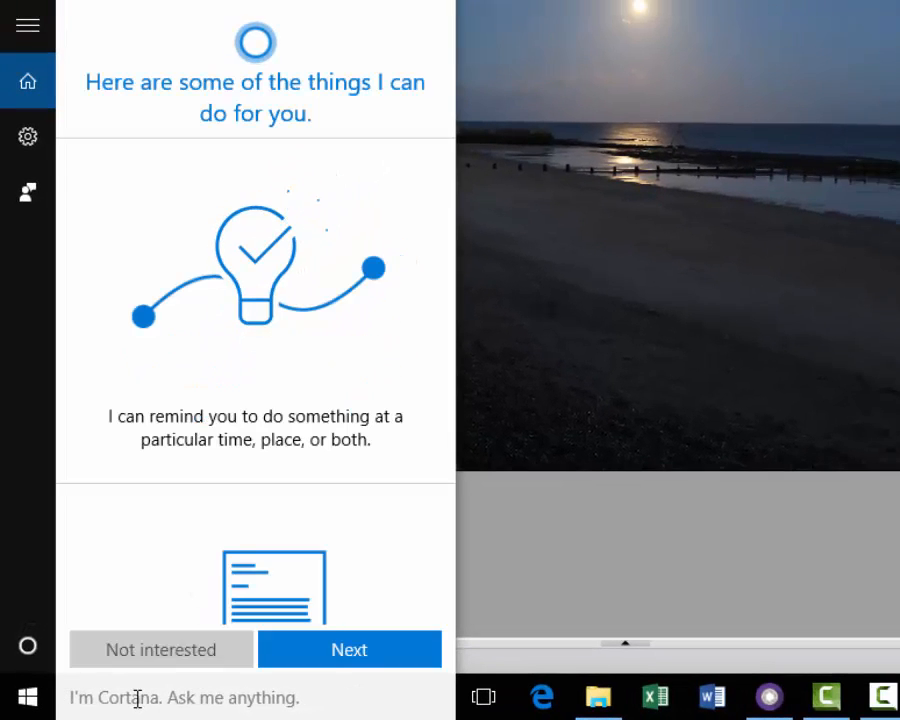
type("c")
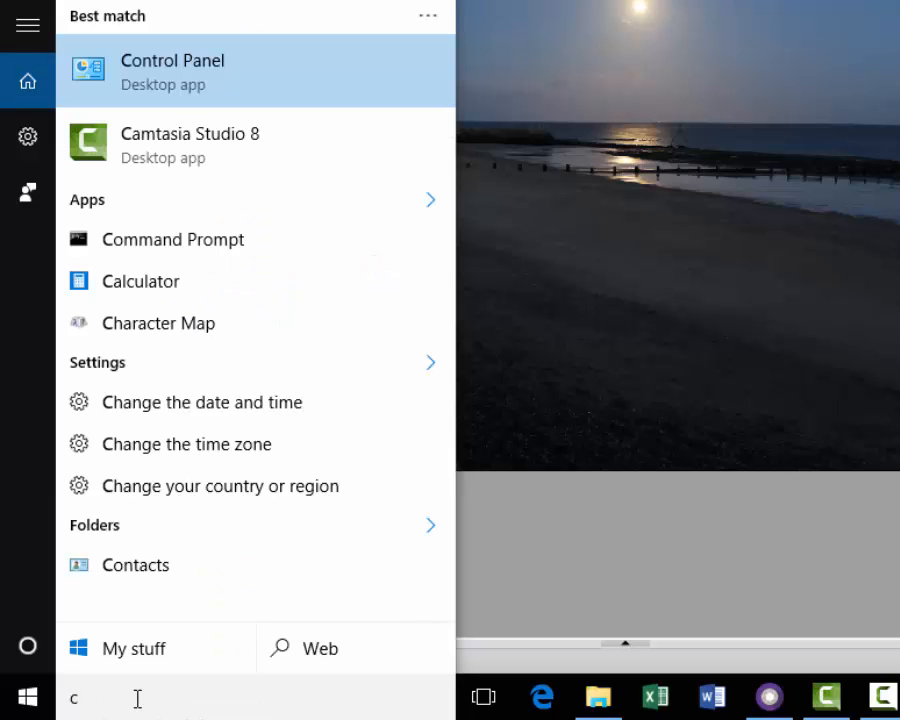
type("h")
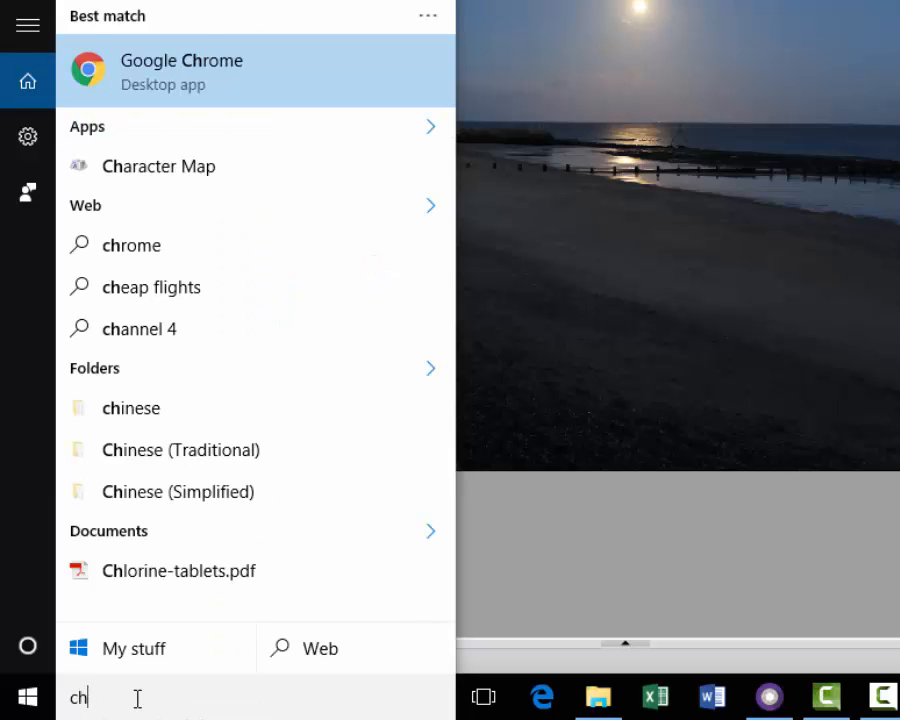
type("a")
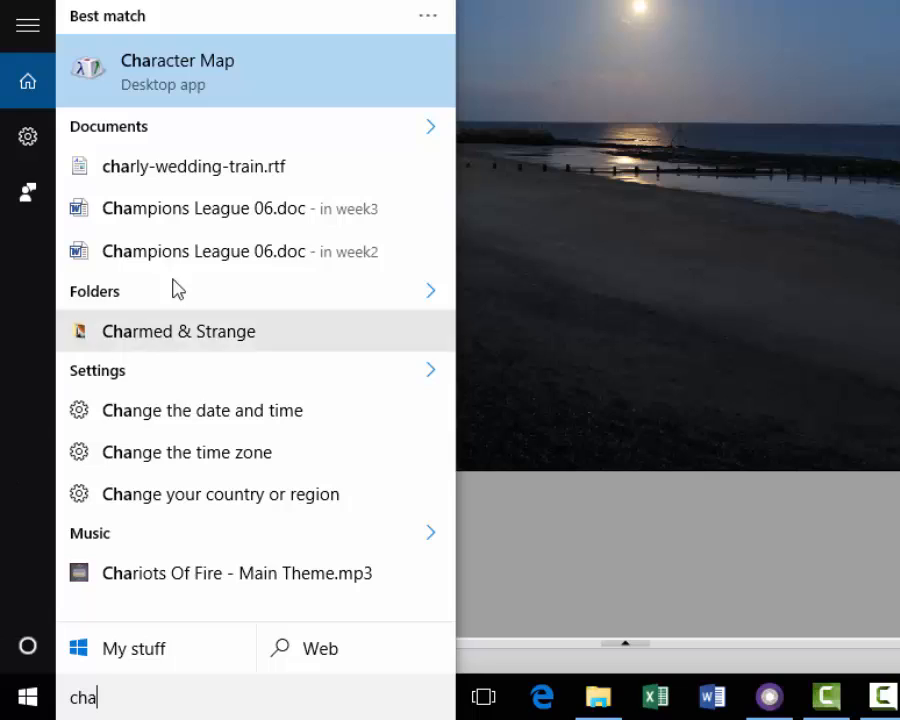
left_click(203, 68)
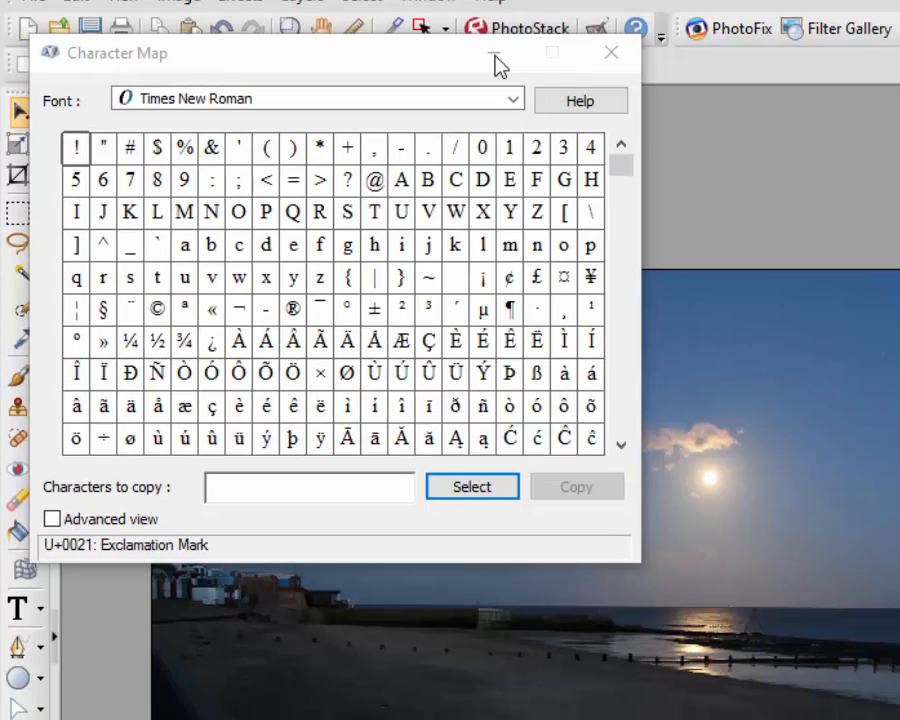
Step: Minimize Character Map and view the Untitled1 instructions document, followed by the keyboard image with the circled keys, in PhotoPlus
left_click(510, 60)
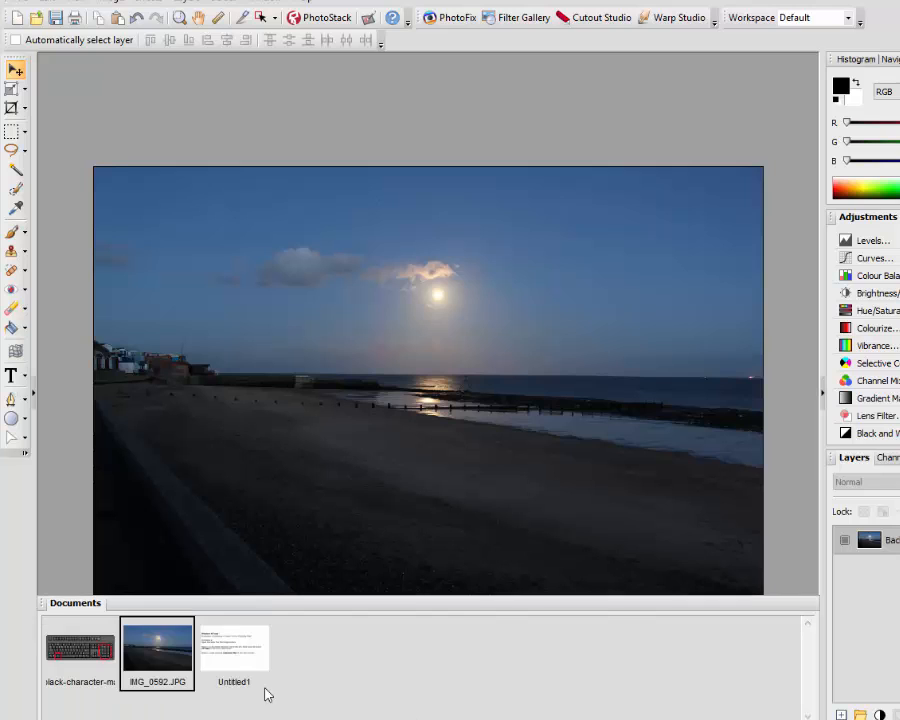
left_click(234, 657)
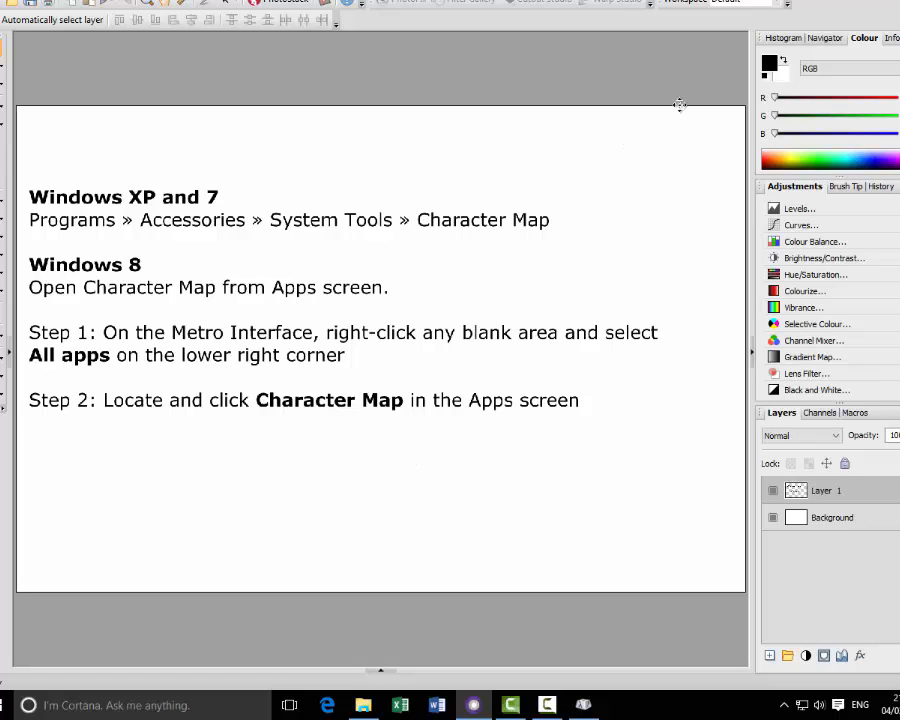
left_click(381, 672)
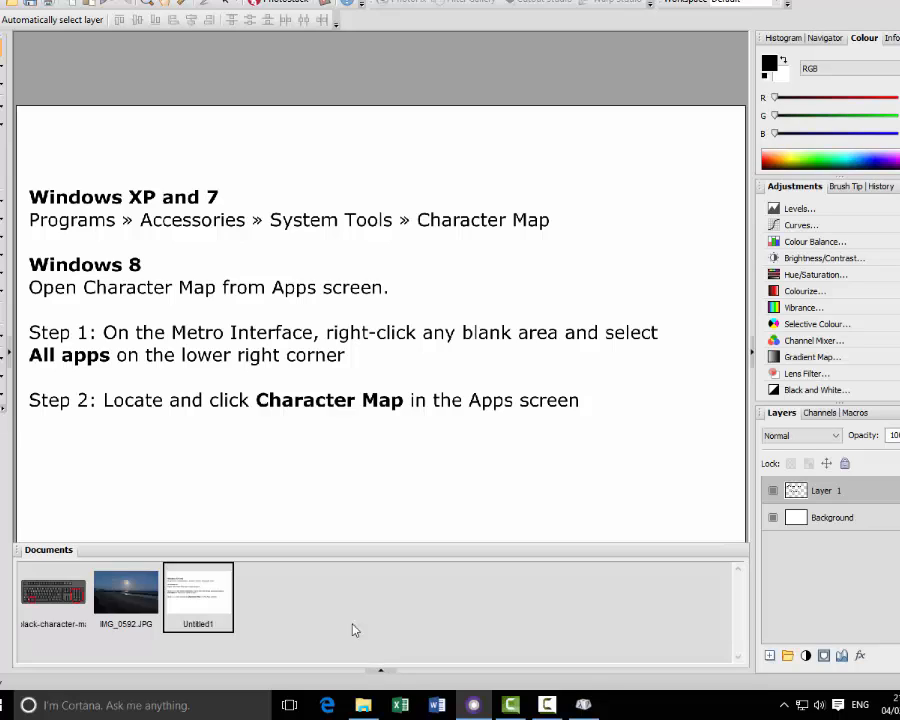
left_click(45, 598)
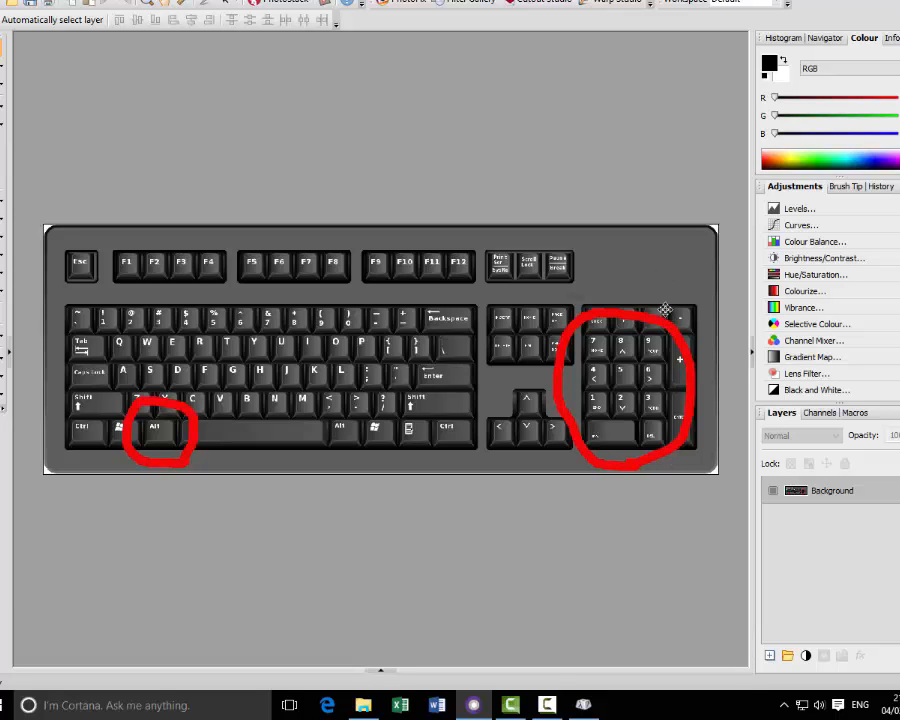
Step: Restore Character Map and add the Times New Roman copyright sign to the characters to copy
left_click(586, 706)
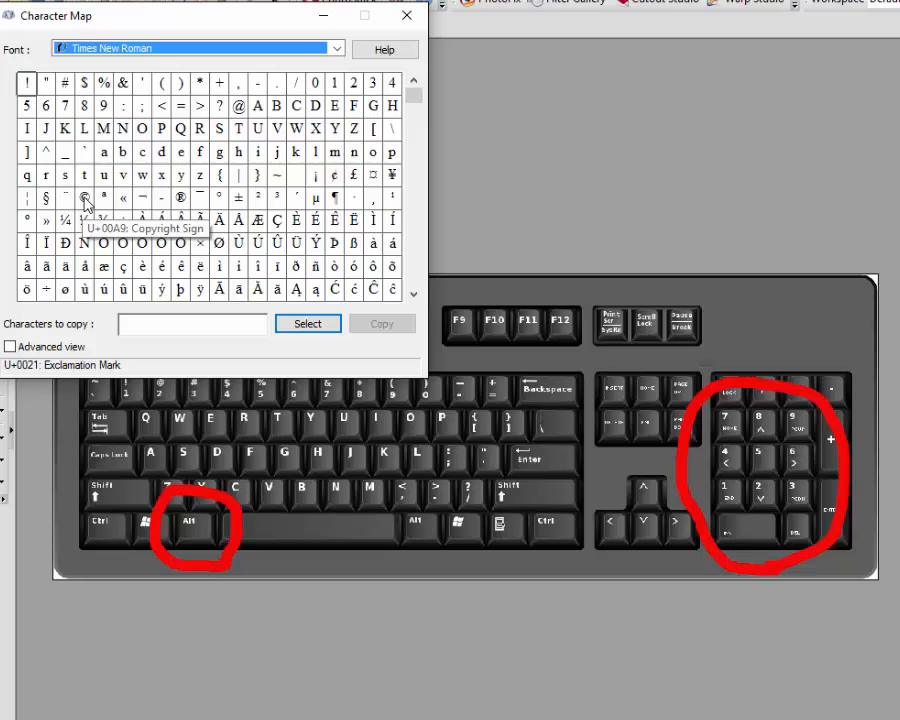
left_click(69, 162)
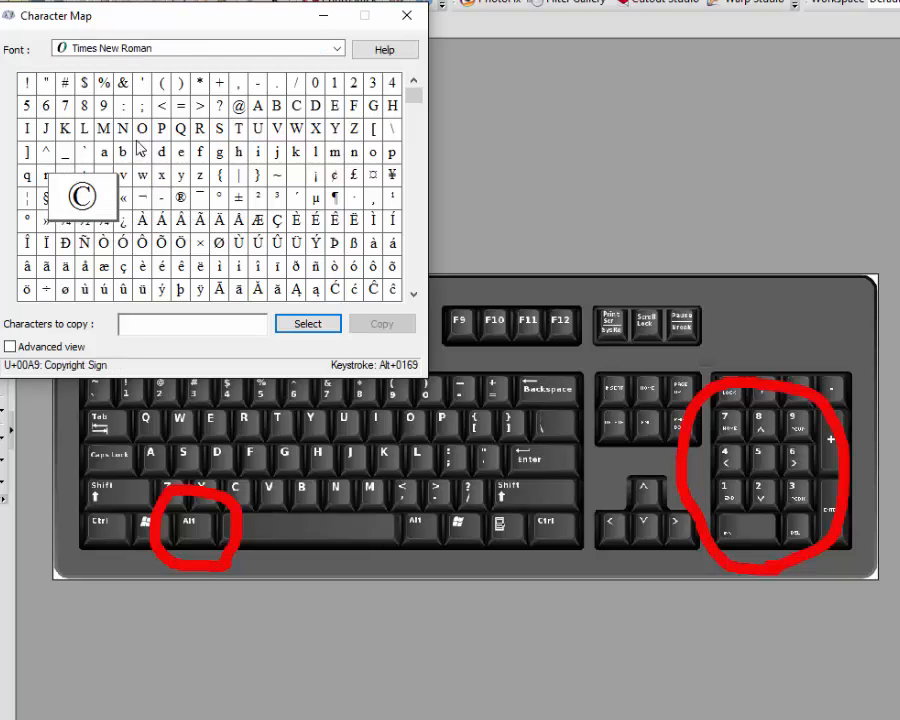
left_click(307, 325)
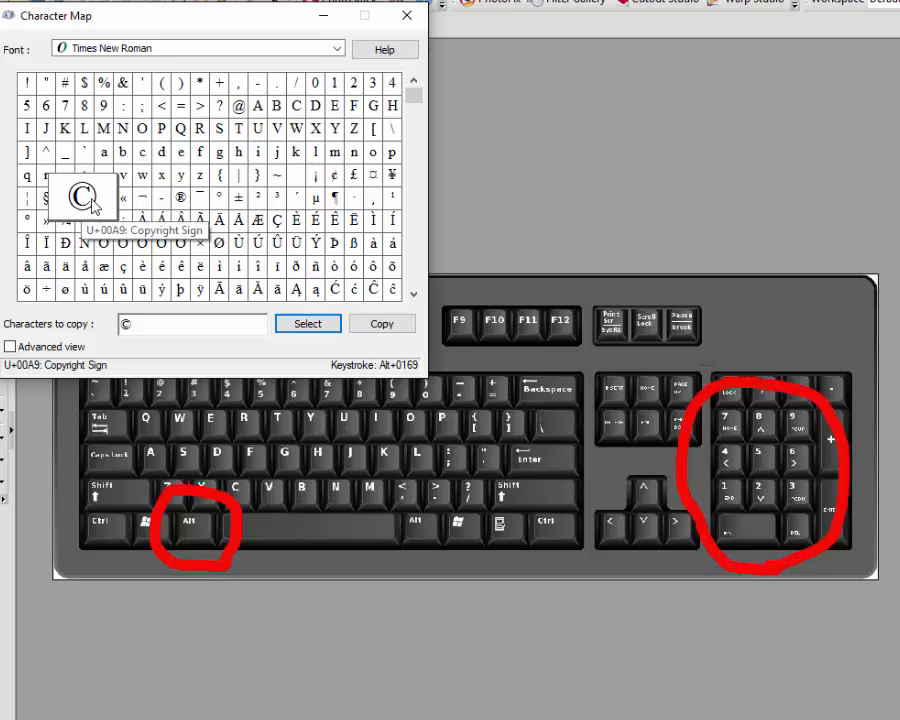
Step: Examine the available fonts, the Times New Roman characters and the copyright sign's keystroke in Character Map, and close it
left_click(340, 49)
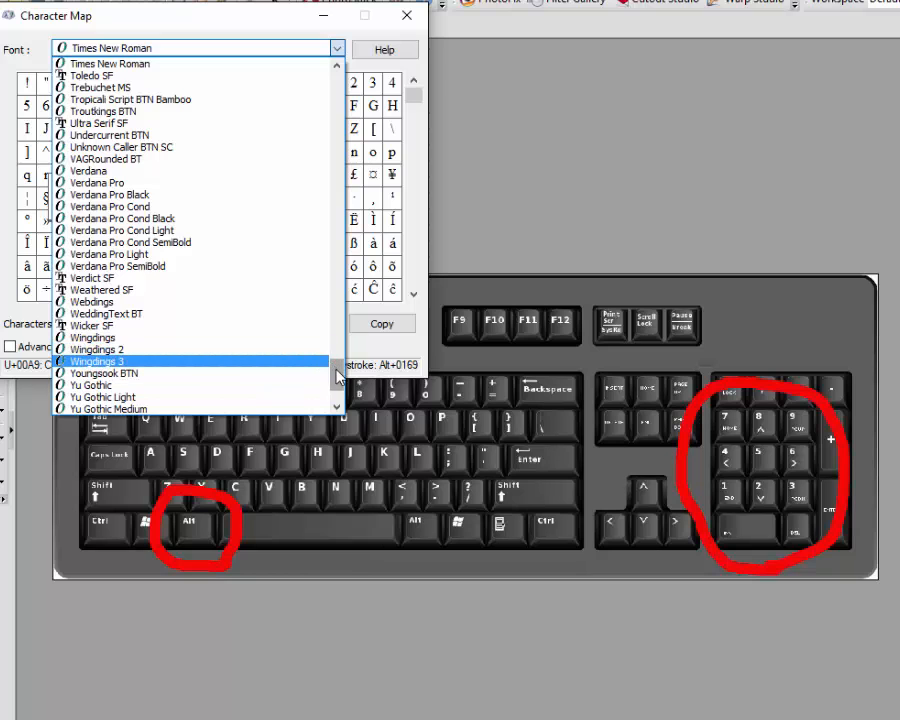
left_click(340, 50)
left_click_drag(413, 92, 419, 119)
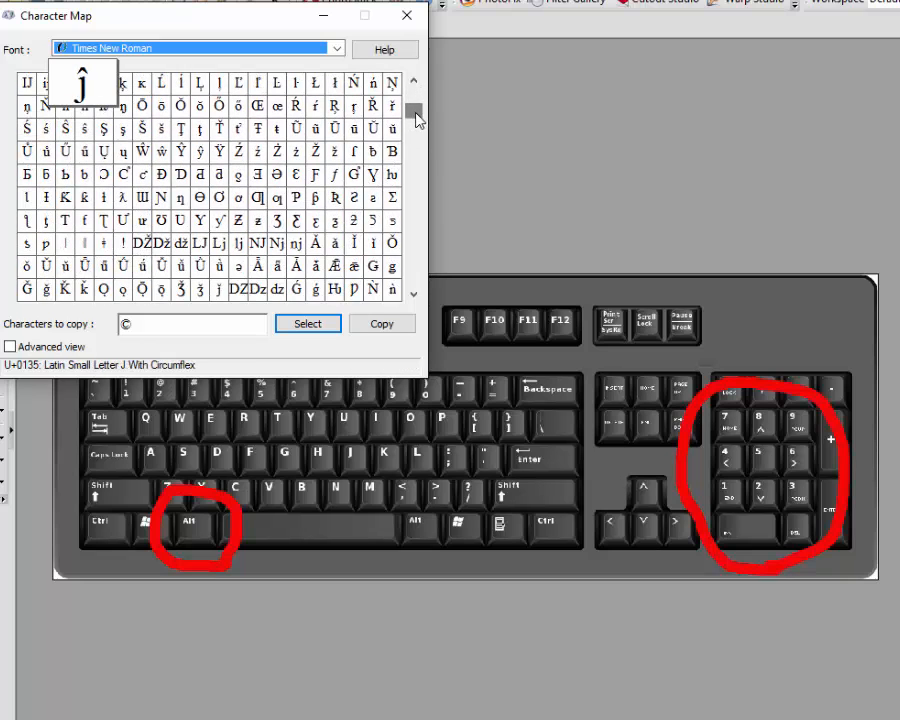
mouse_move(417, 119)
left_mouse_down()
mouse_move(418, 155)
mouse_move(416, 100)
left_mouse_up()
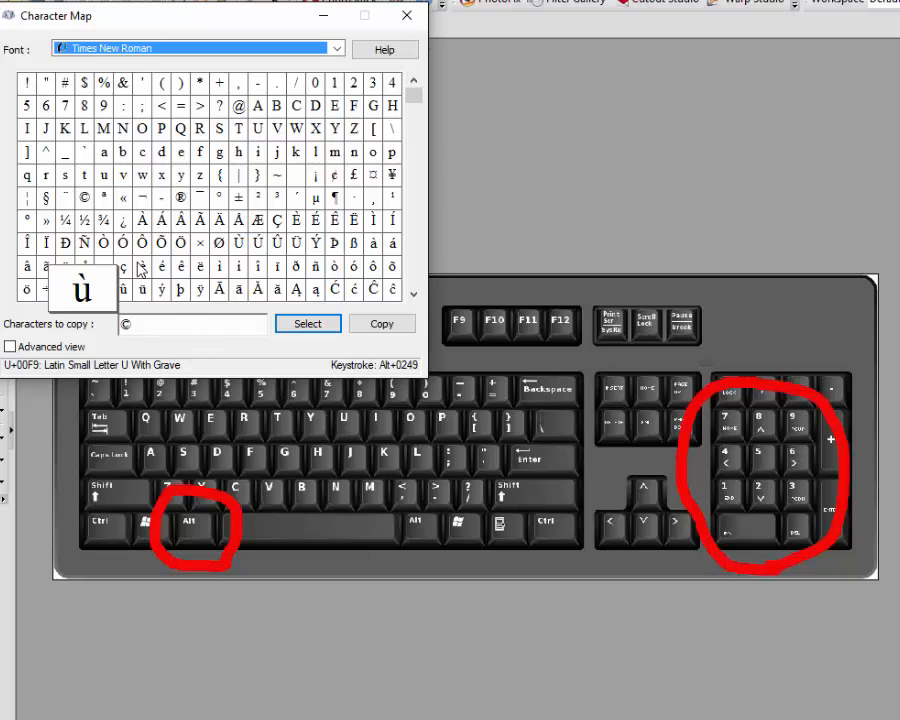
left_click(84, 198)
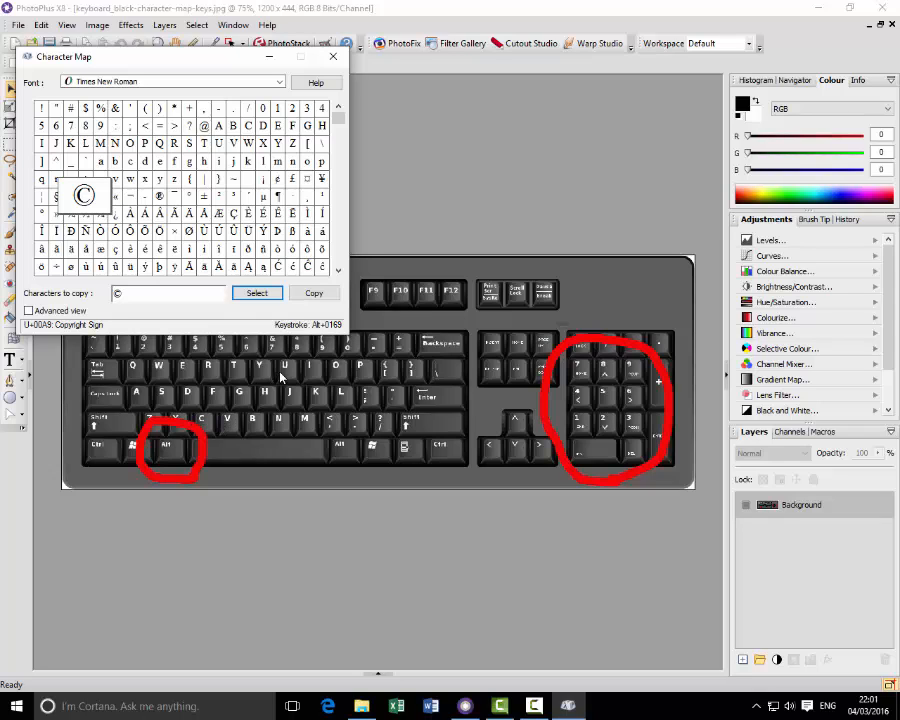
left_click(336, 60)
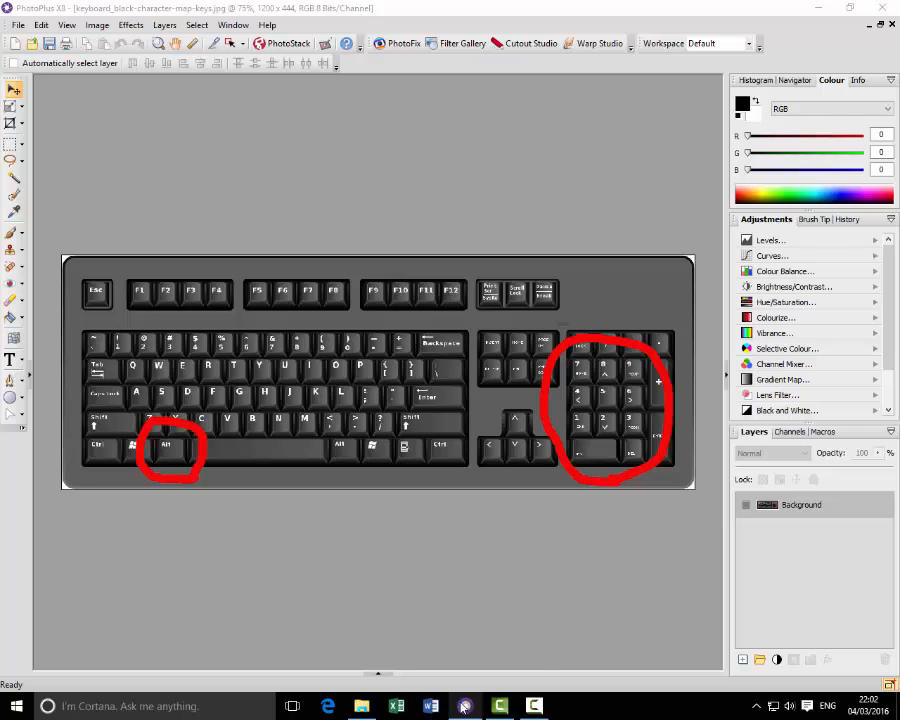
Step: Bring the beach photo IMG_0592.JPG to the front from the open documents and hide the document thumbnails
mouse_move(463, 706)
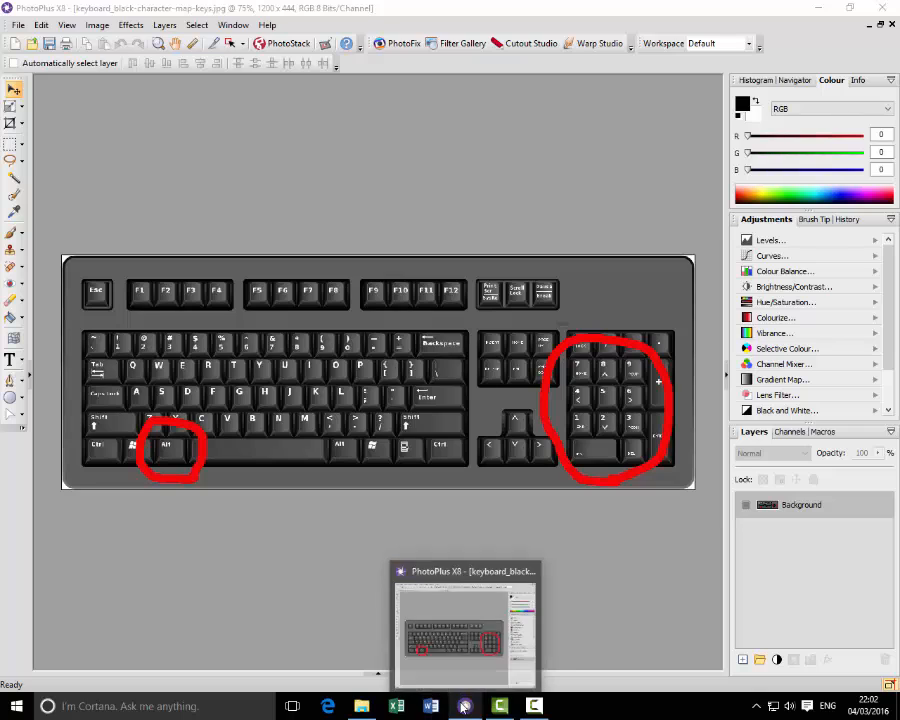
left_click(378, 676)
left_click(139, 605)
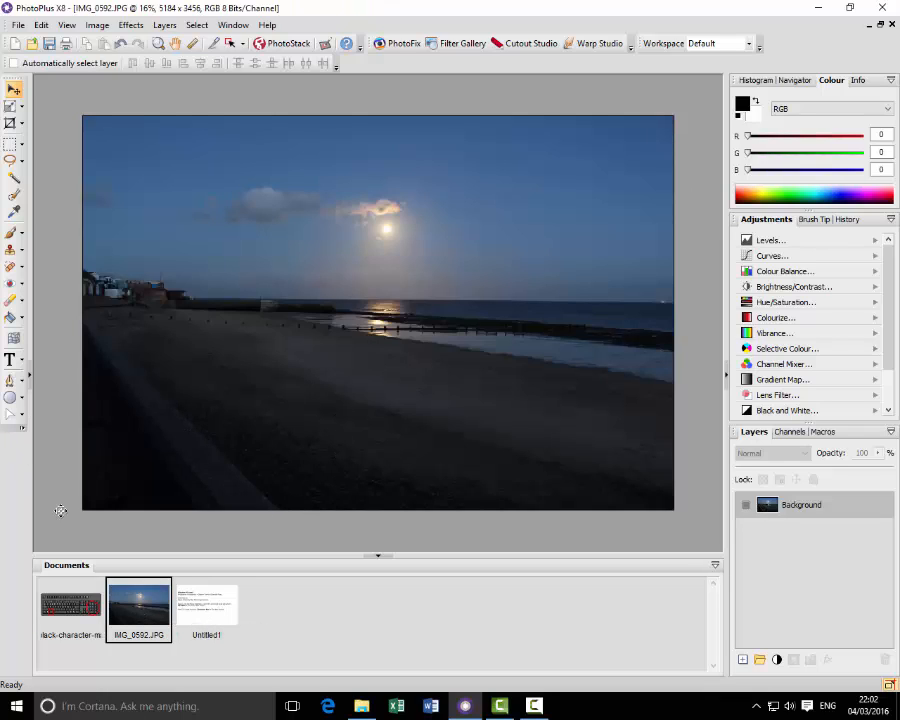
left_click(380, 556)
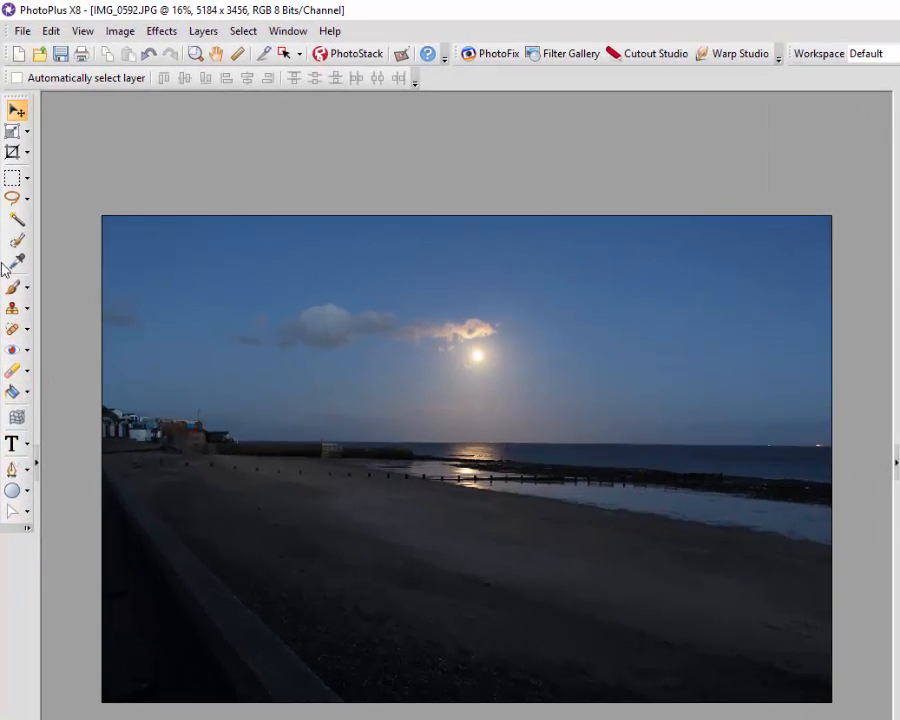
Step: Place text about 679 pt high over the lower-left beach of the photo and enter the © symbol
left_click(15, 447)
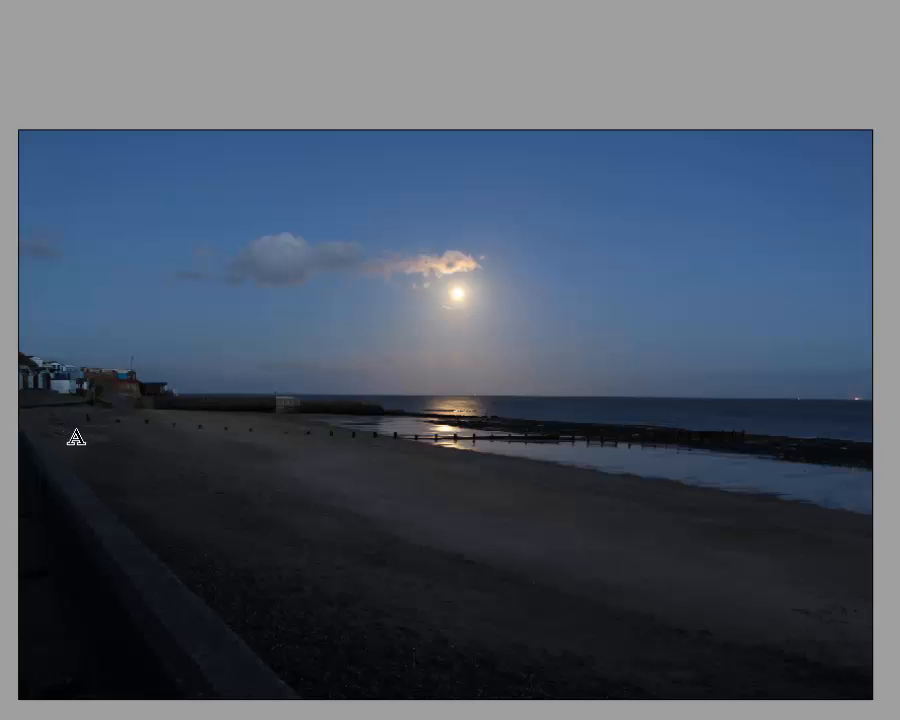
left_click_drag(77, 436, 103, 479)
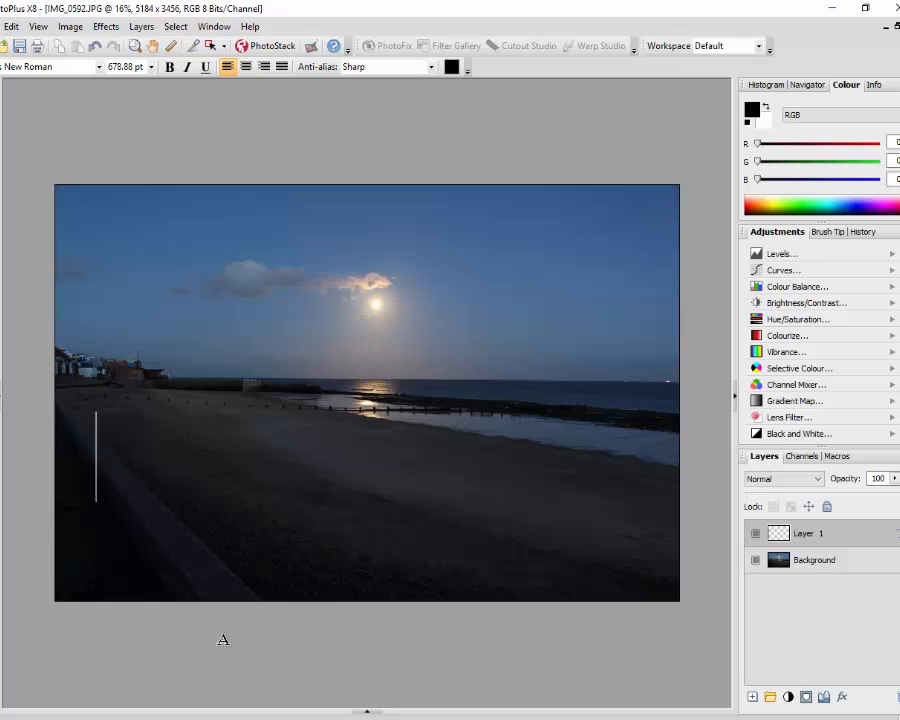
type("©")
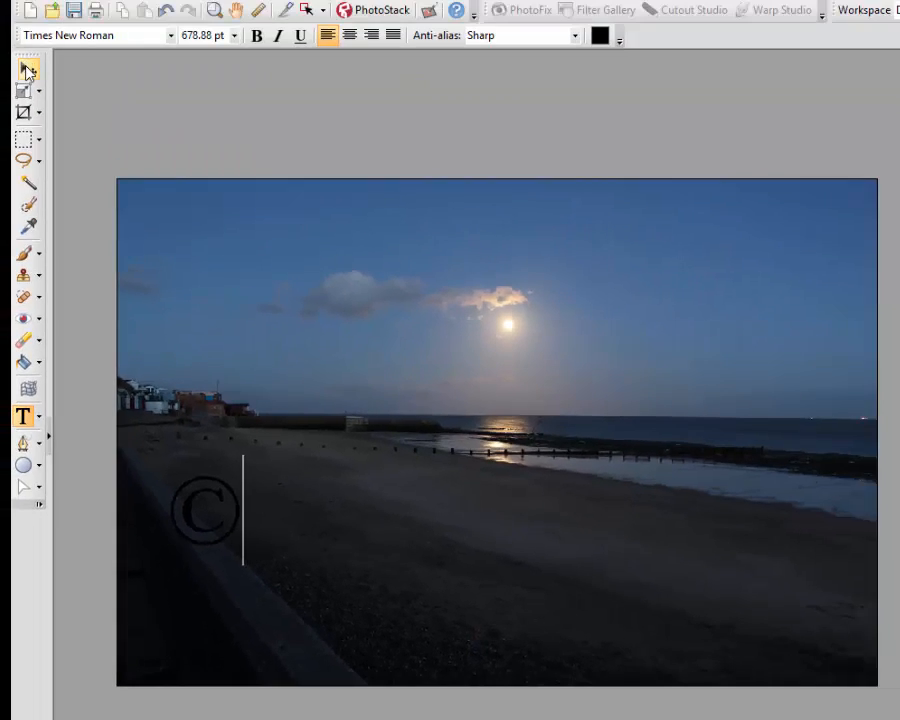
Step: Move the © symbol up into the upper-left area of the sky
left_click(28, 70)
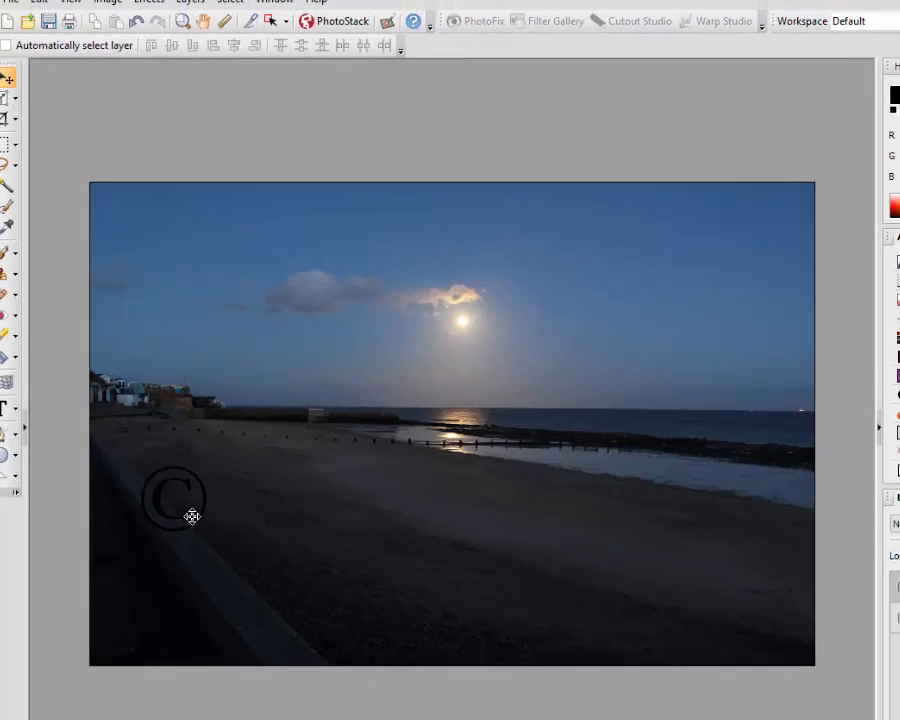
left_click_drag(192, 516, 187, 295)
left_click_drag(112, 286, 111, 281)
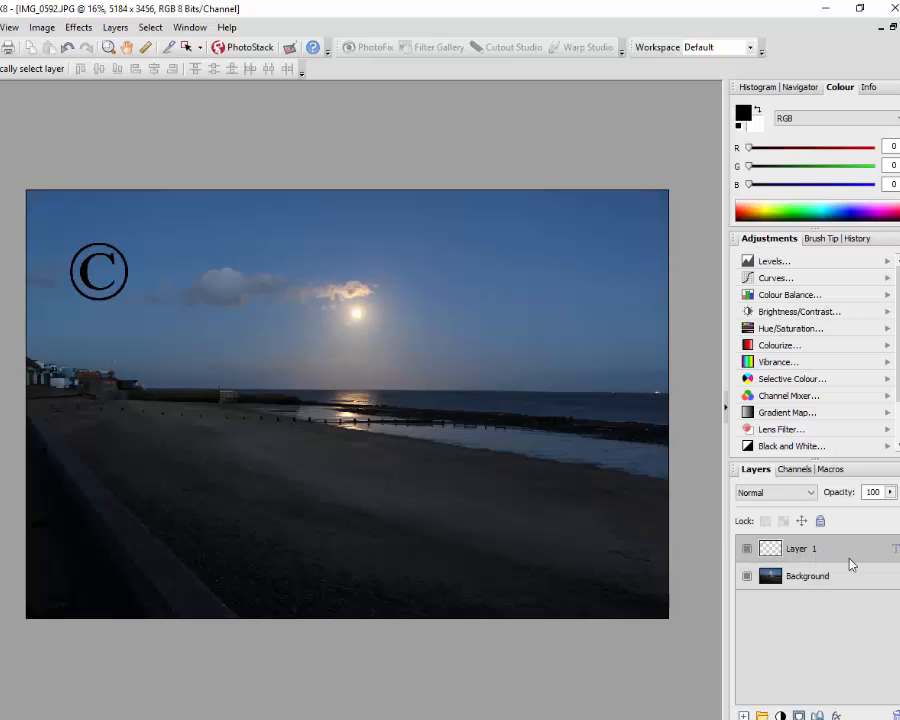
mouse_move(86, 260)
left_mouse_down()
mouse_move(59, 261)
mouse_move(60, 298)
mouse_move(65, 258)
mouse_move(76, 263)
left_mouse_up()
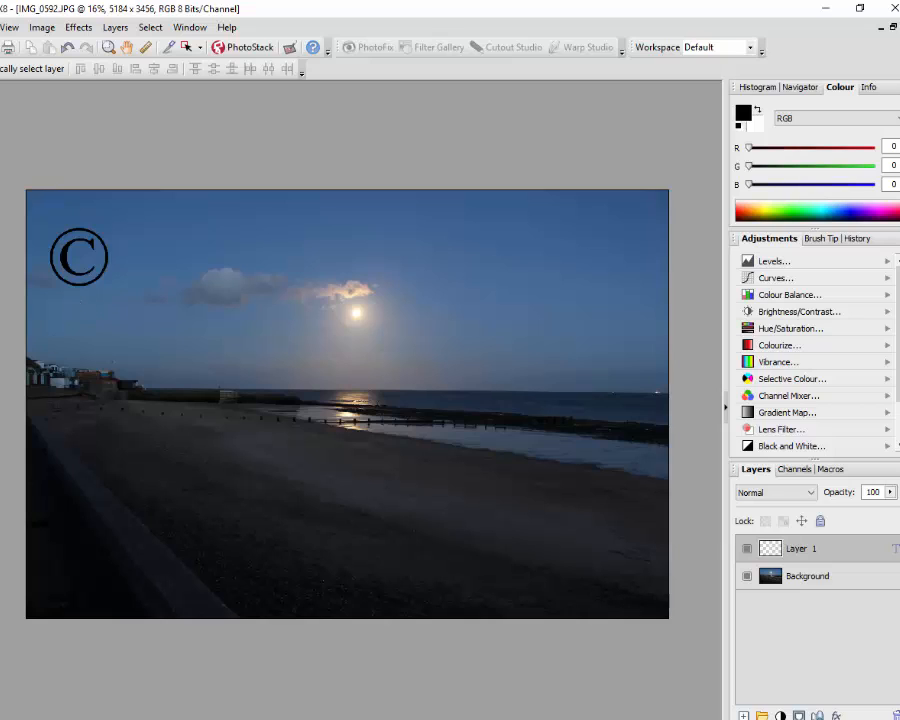
Step: Add a space and the photographer's full name after the © symbol in the text layer
key("t")
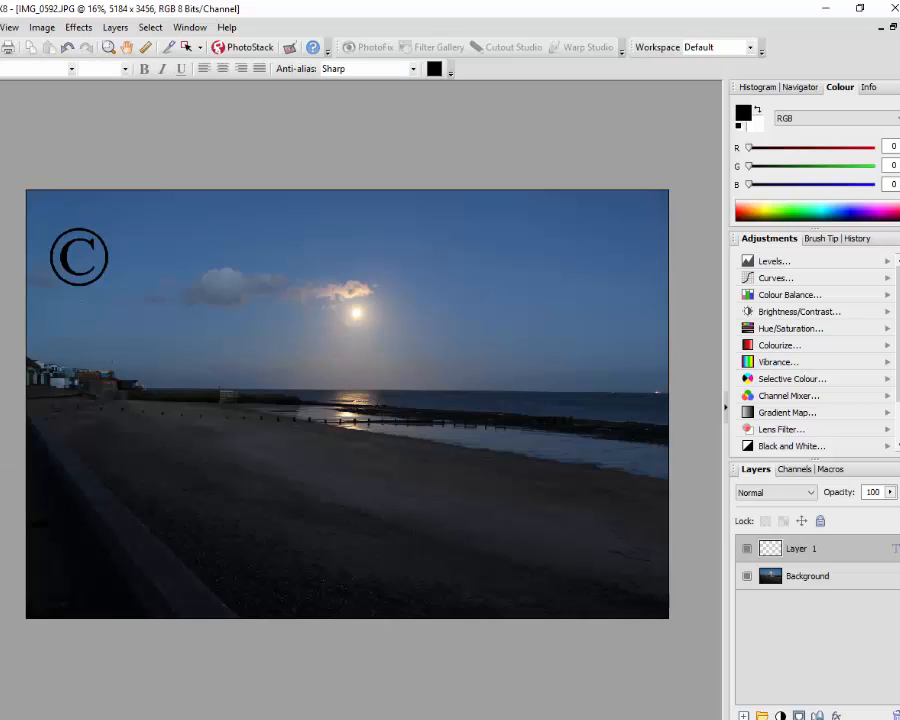
left_click(112, 255)
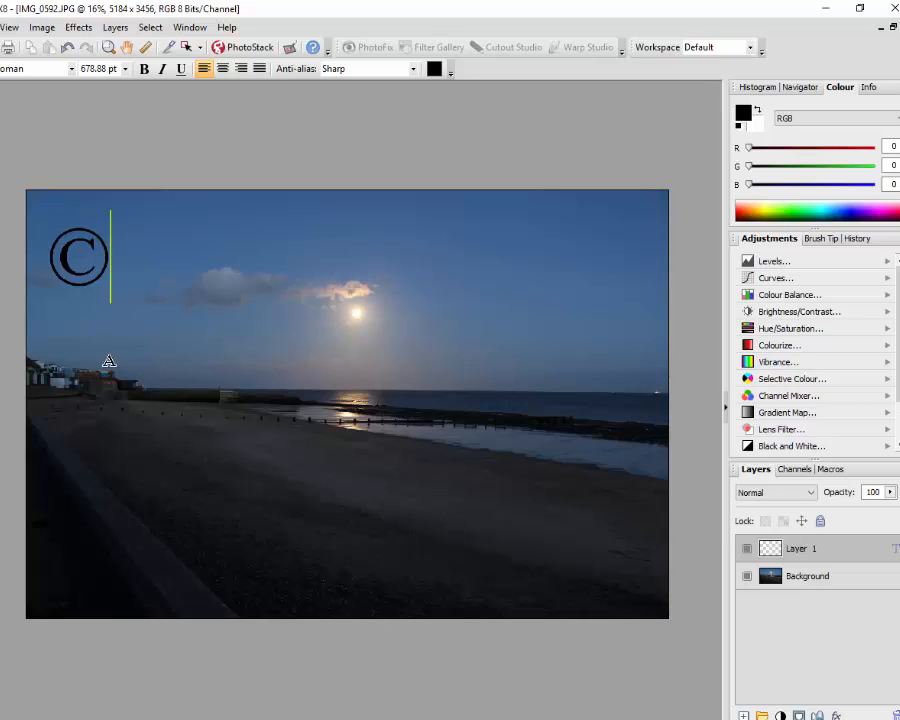
type("Ca")
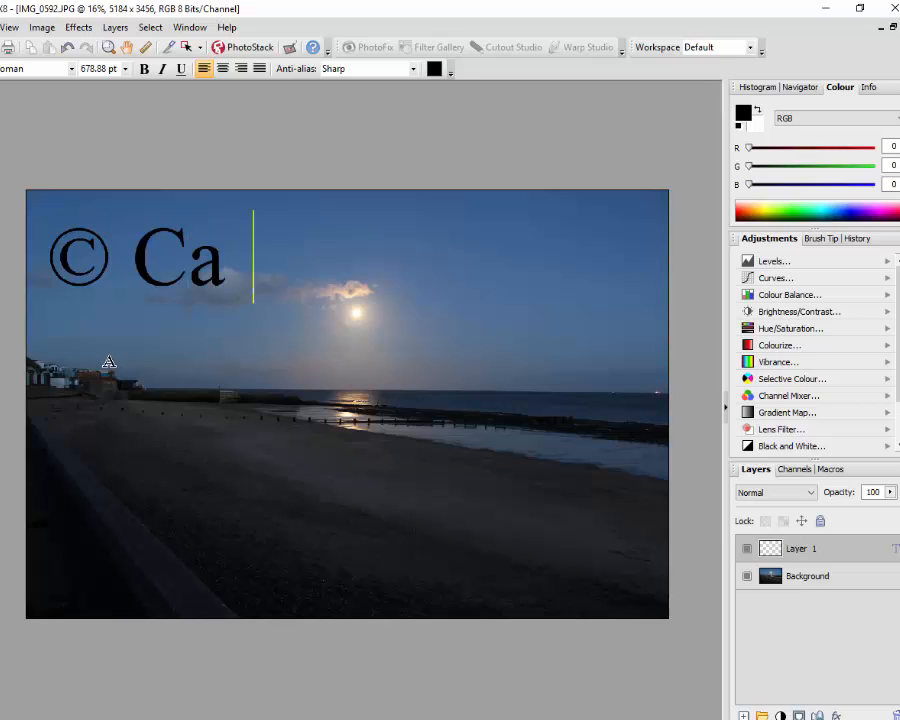
type("rl Surry")
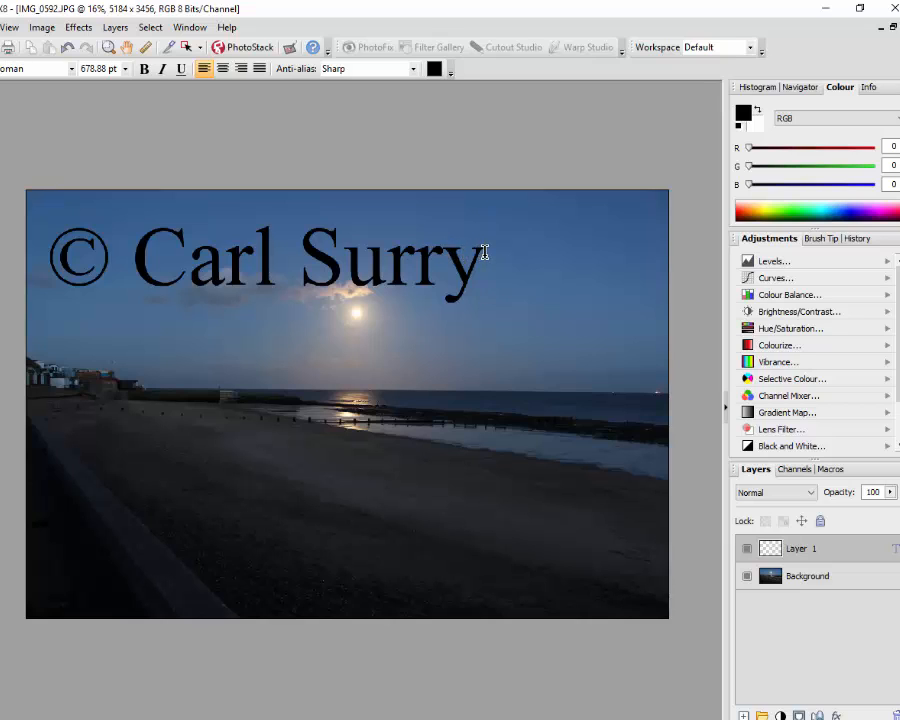
Step: Change the entire copyright line to the Verdana font at 48 pt
left_click_drag(450, 252, 63, 260)
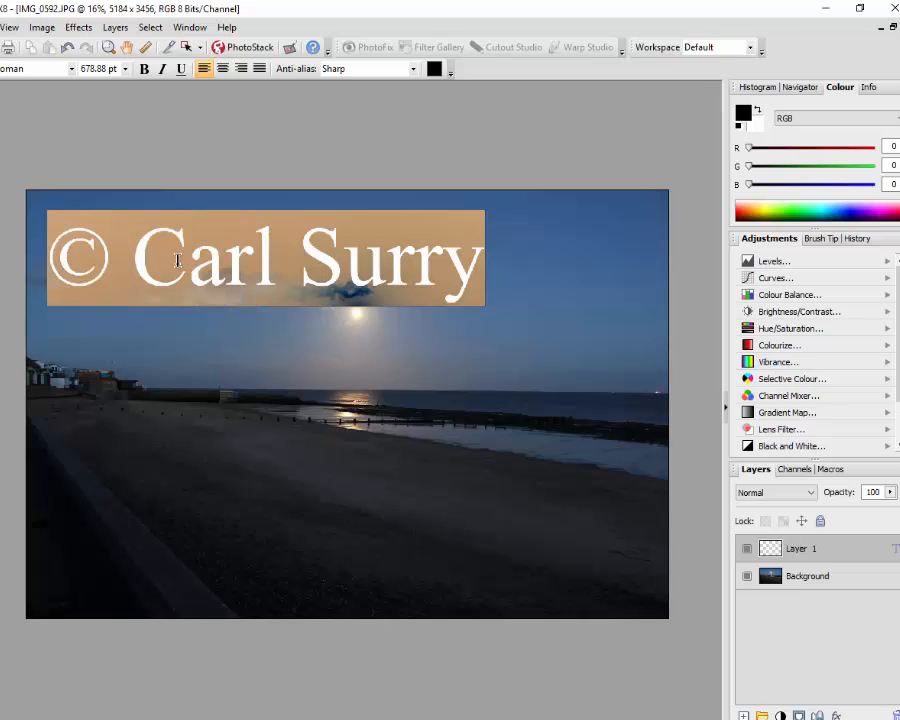
left_click(71, 69)
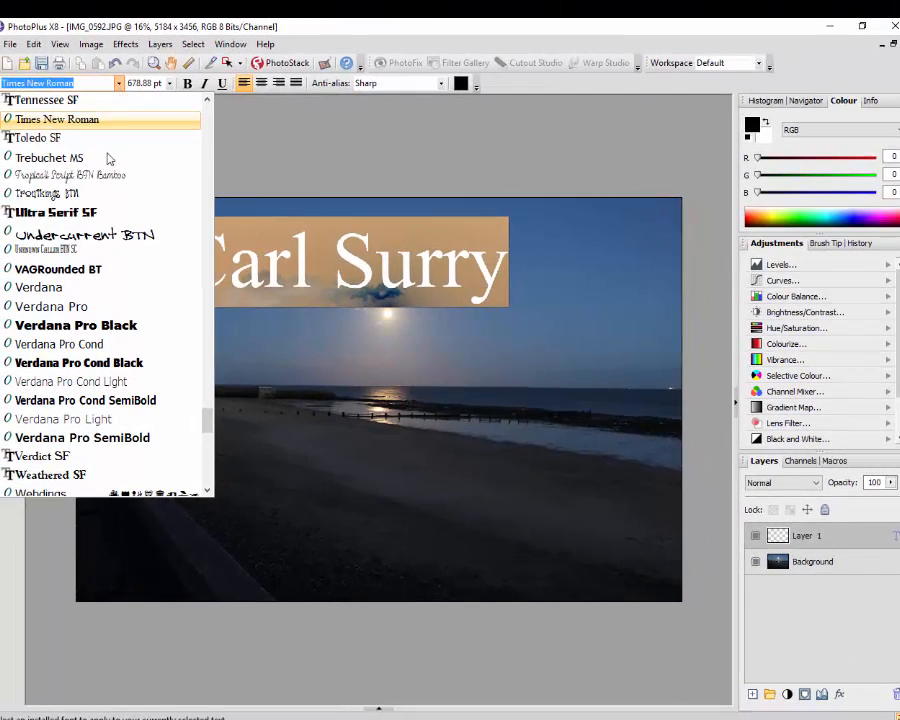
left_click(39, 288)
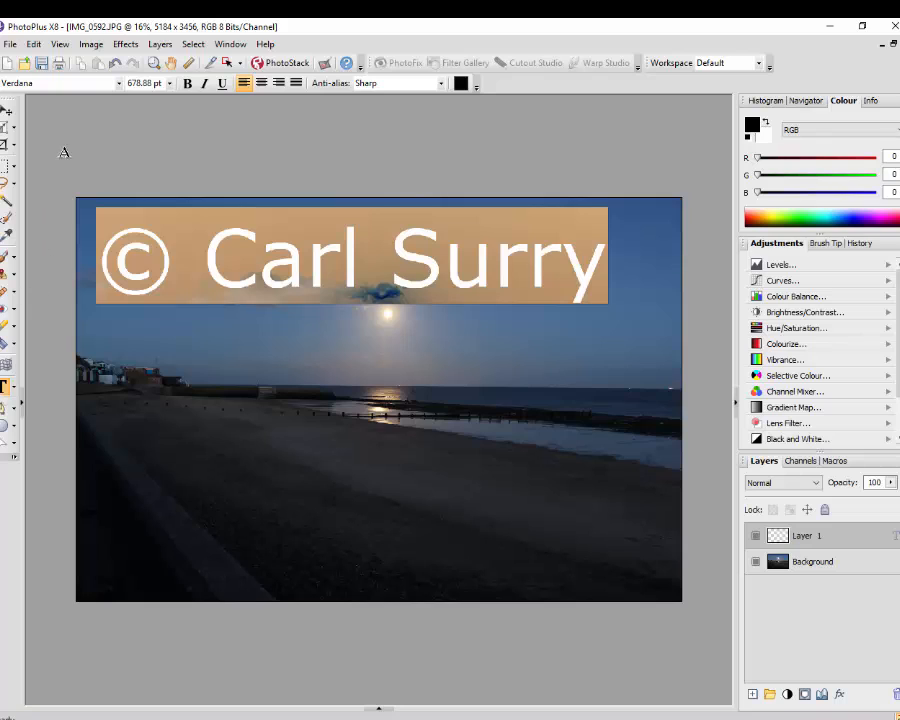
left_click(169, 83)
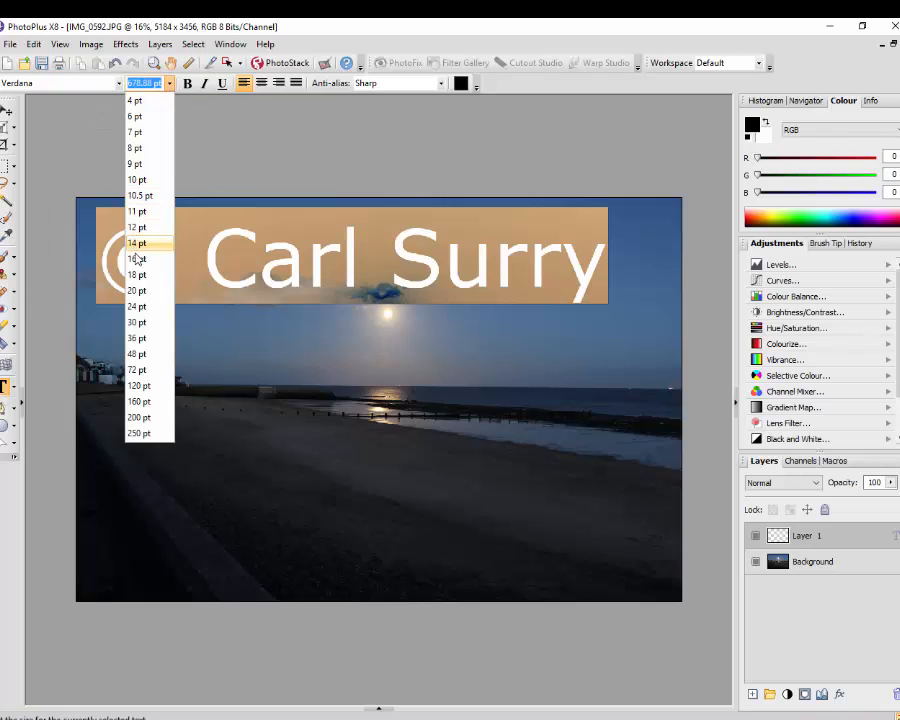
left_click(137, 354)
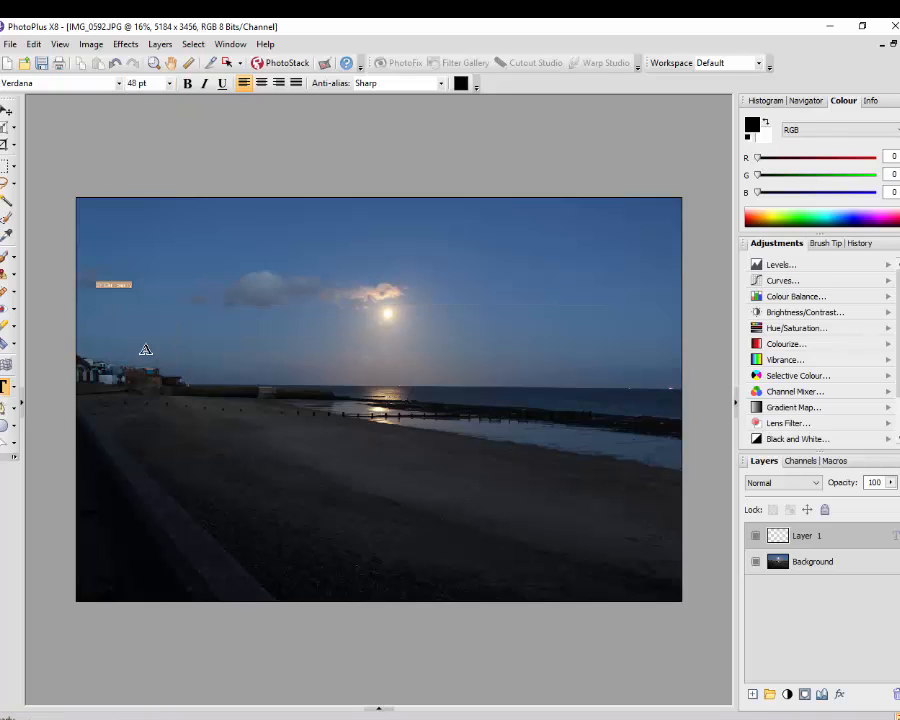
Step: Enlarge the whole copyright line to 250 pt
left_click(169, 83)
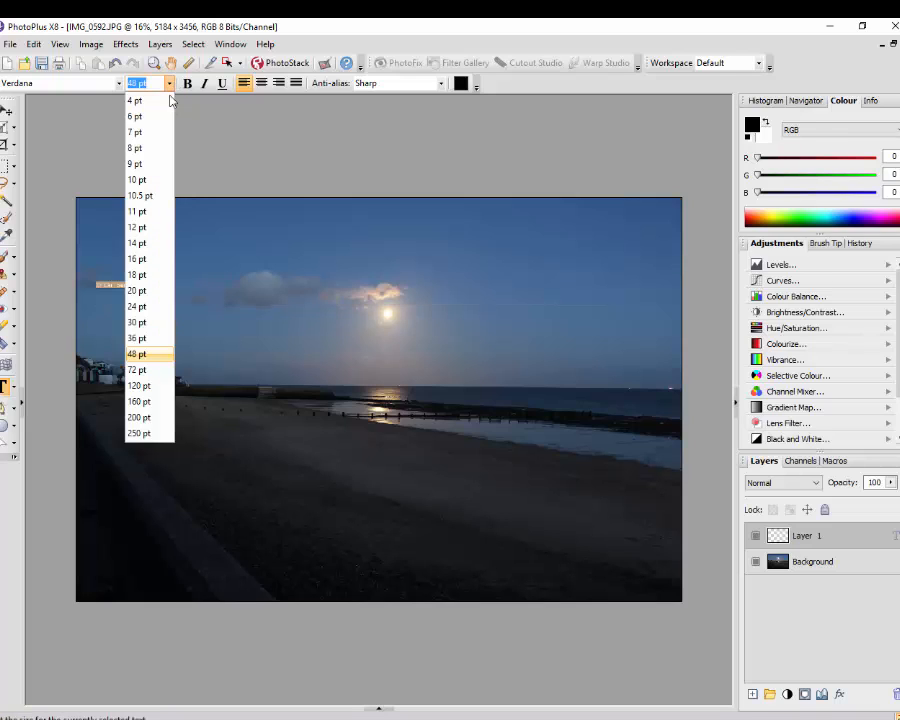
left_click(142, 401)
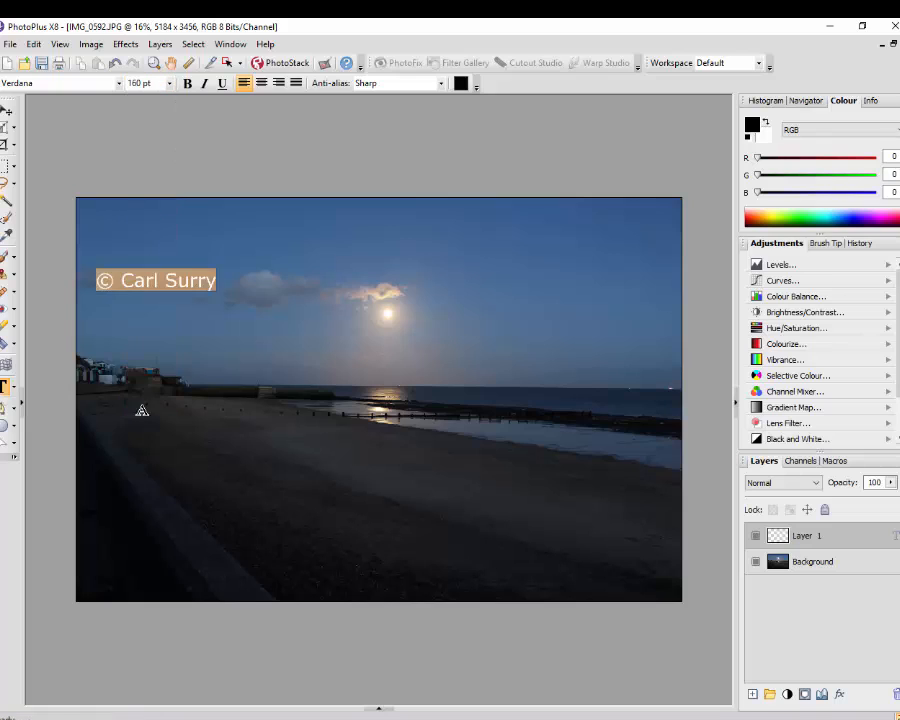
left_click(169, 83)
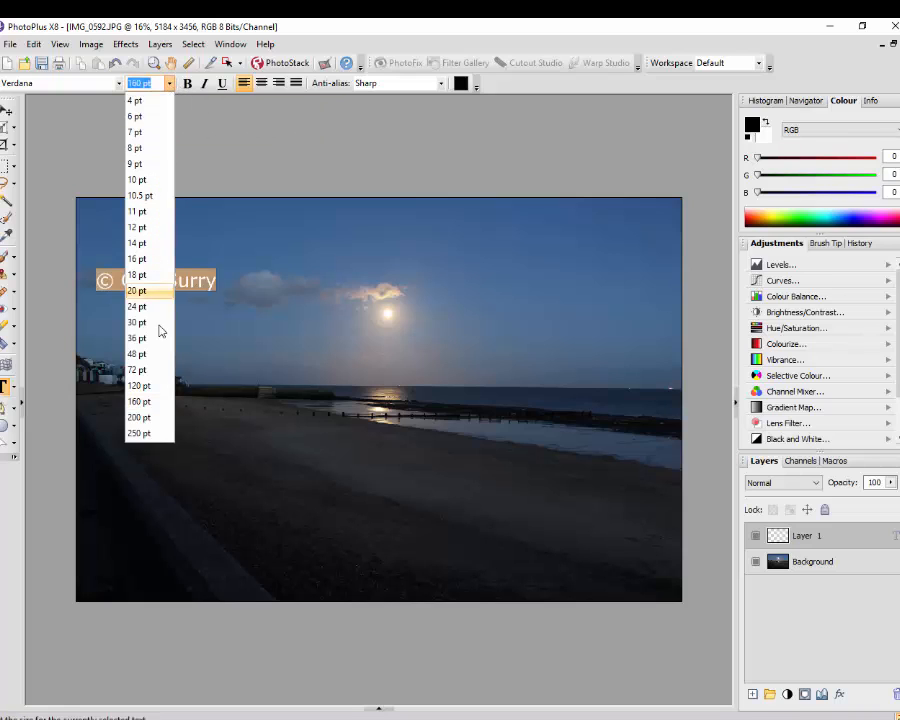
left_click(140, 433)
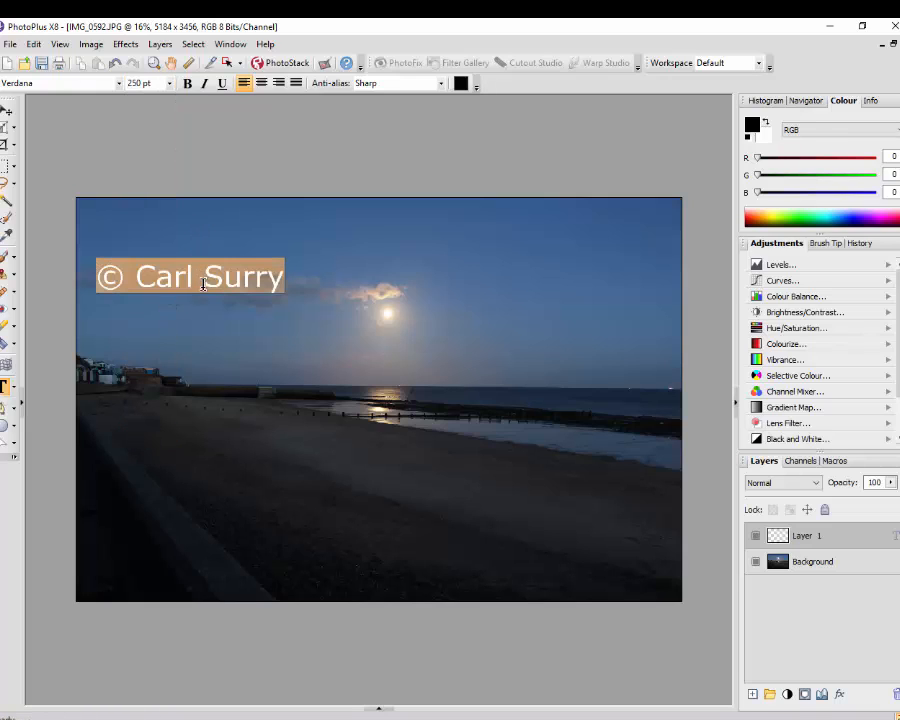
Step: Change the copyright line's text colour to near-white #FDFDFD
left_click(461, 84)
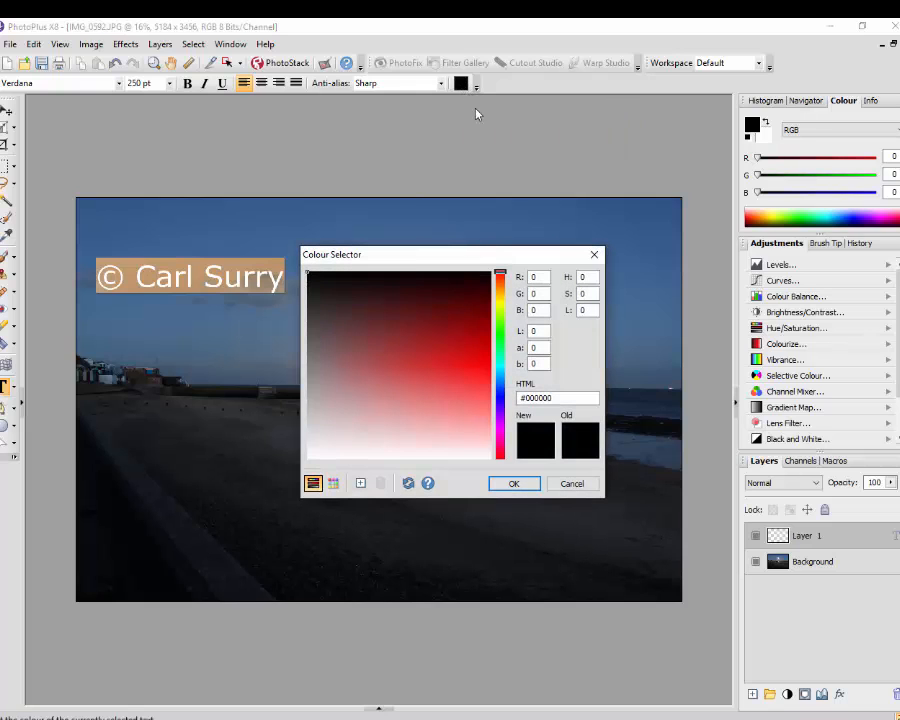
left_click(308, 458)
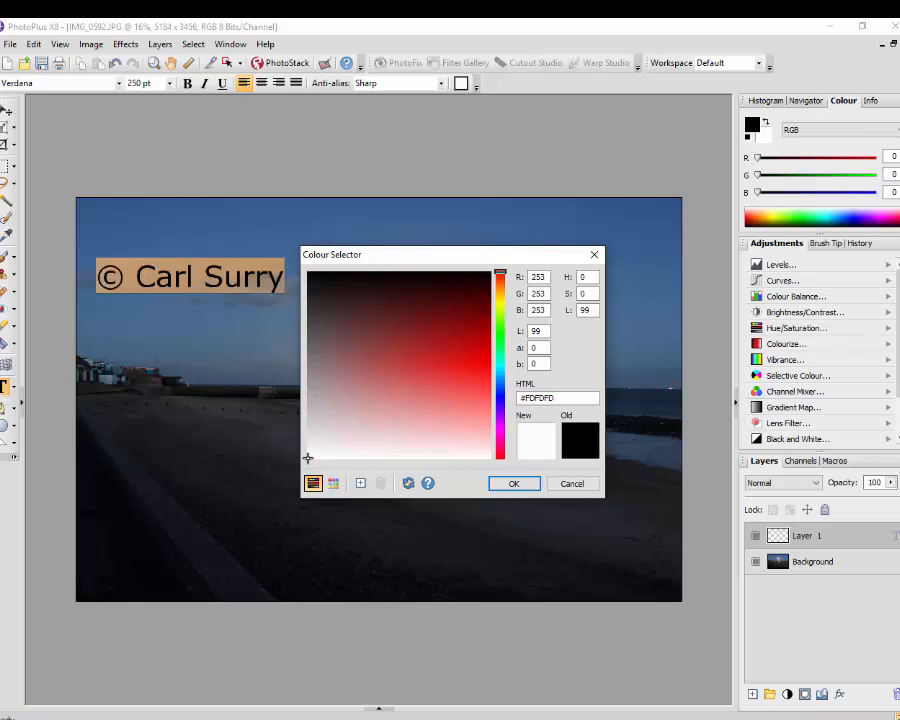
left_click(513, 483)
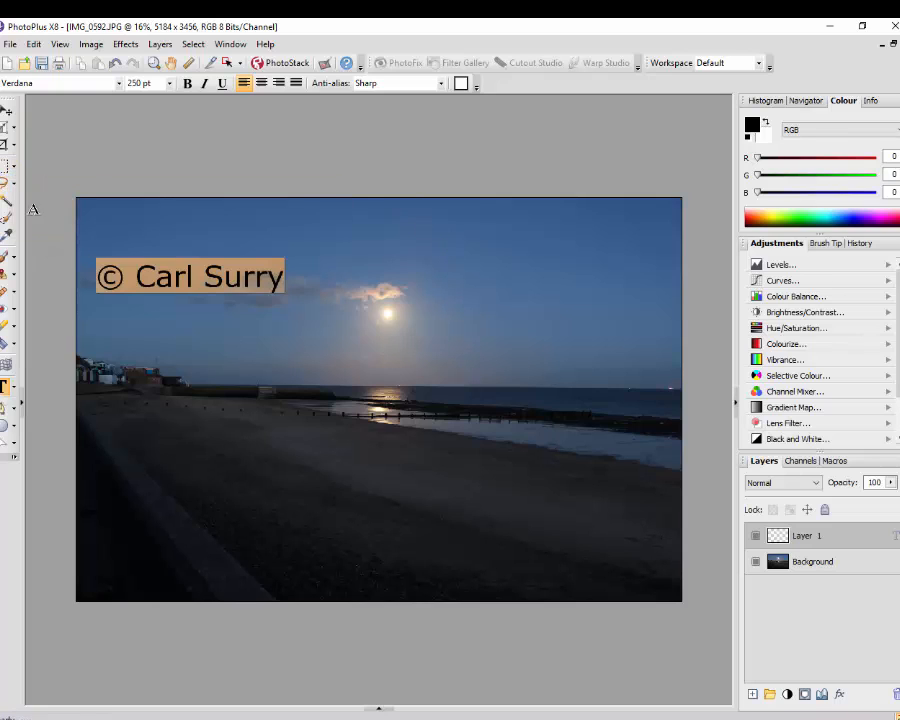
Step: Move the copyright line from the sky down to the lower-left beach, slightly in from the photo's corner
left_click(6, 113)
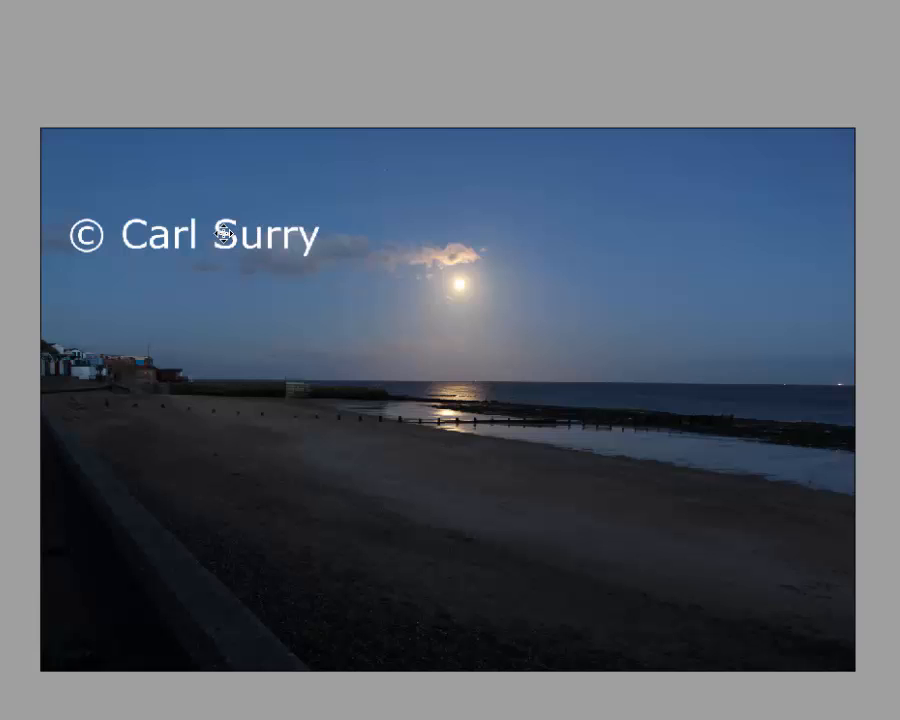
left_click_drag(227, 233, 214, 623)
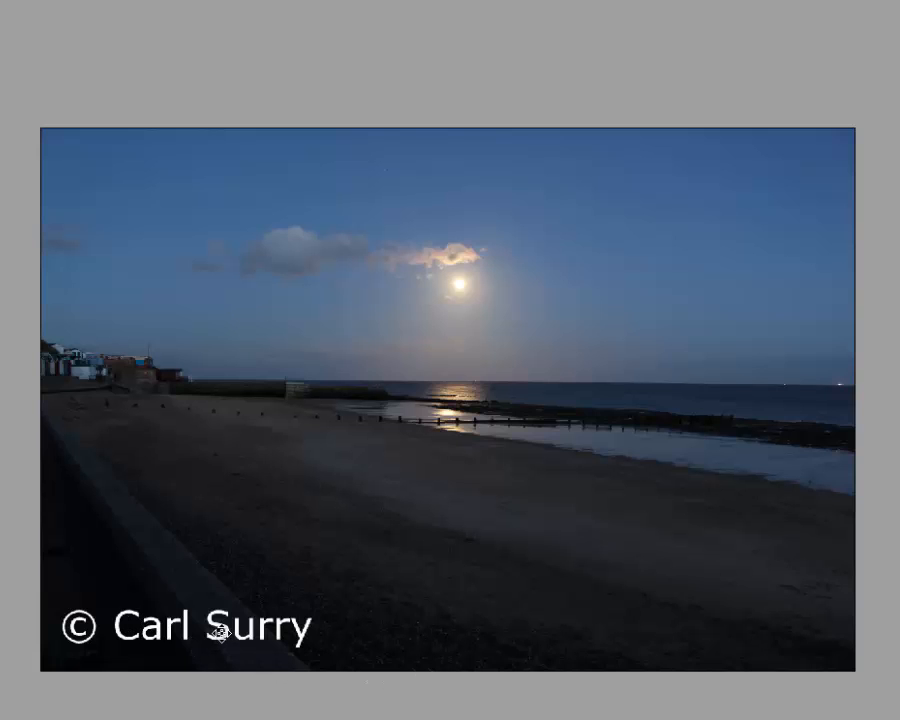
left_click_drag(283, 636, 327, 598)
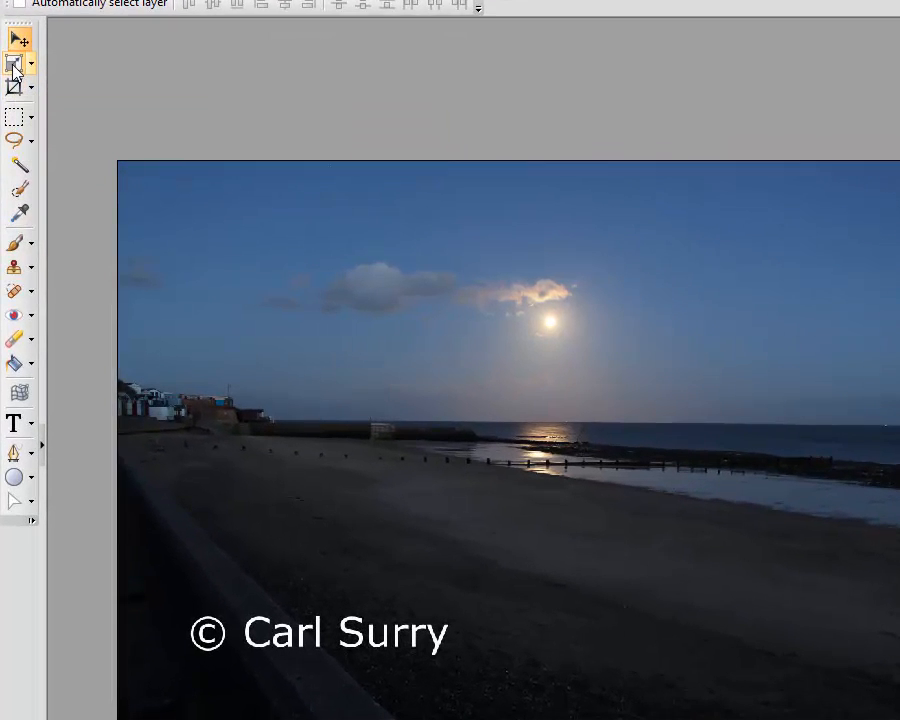
Step: Try rotating the copyright line counter-clockwise about its centre, and undo the rotation
left_click(13, 69)
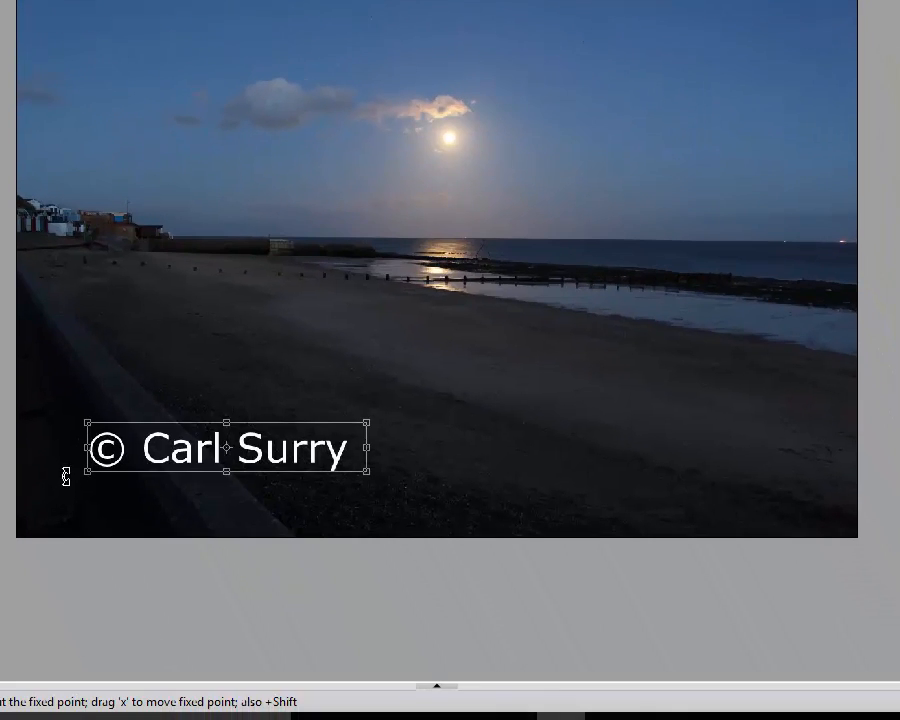
left_click_drag(165, 672, 175, 664)
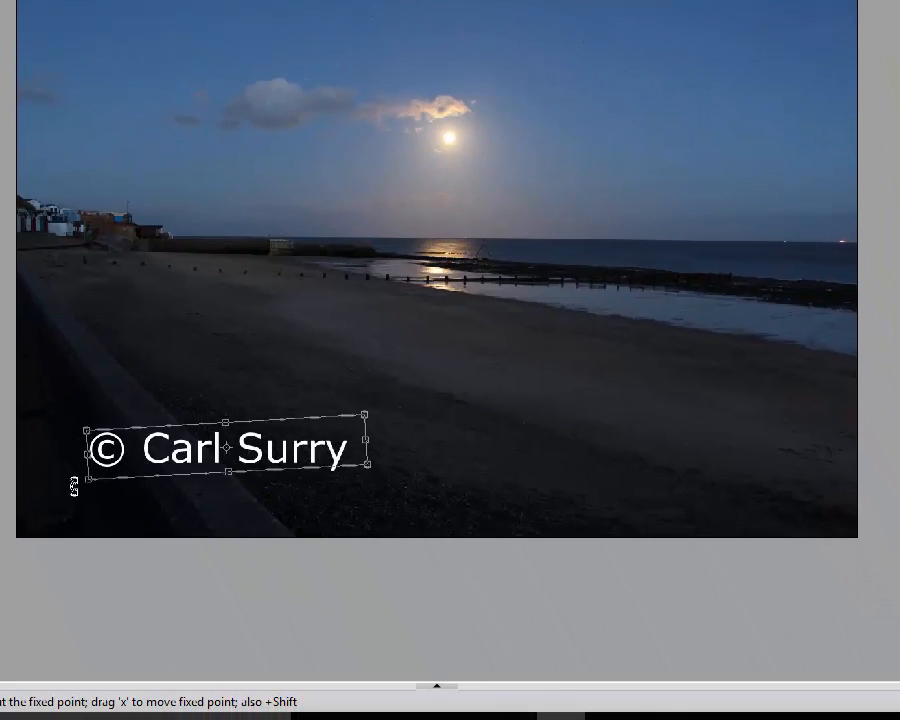
left_click_drag(73, 487, 82, 532)
key("Return")
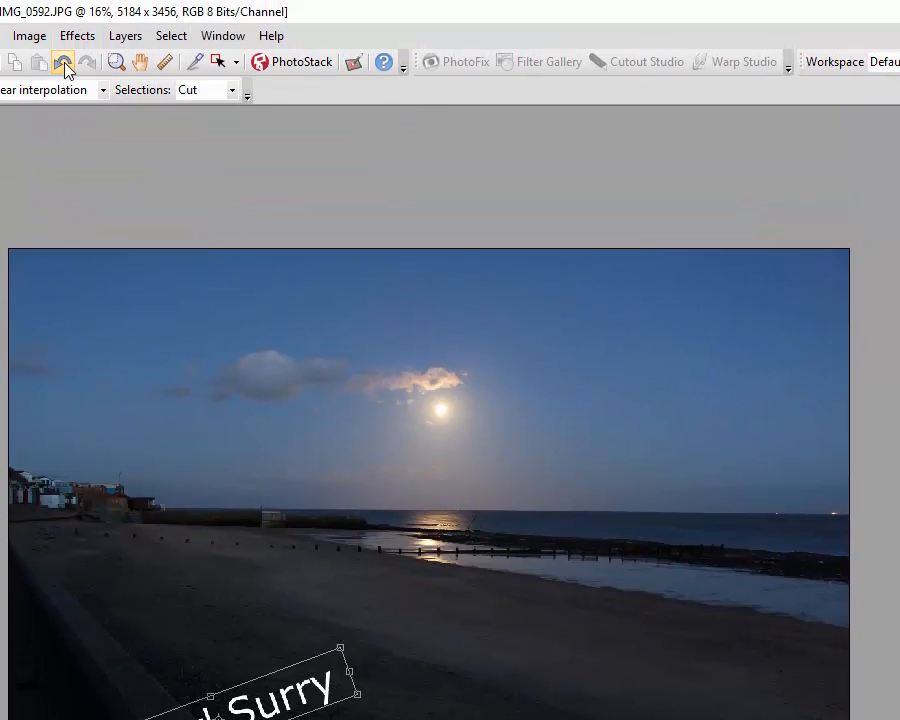
left_click(63, 63)
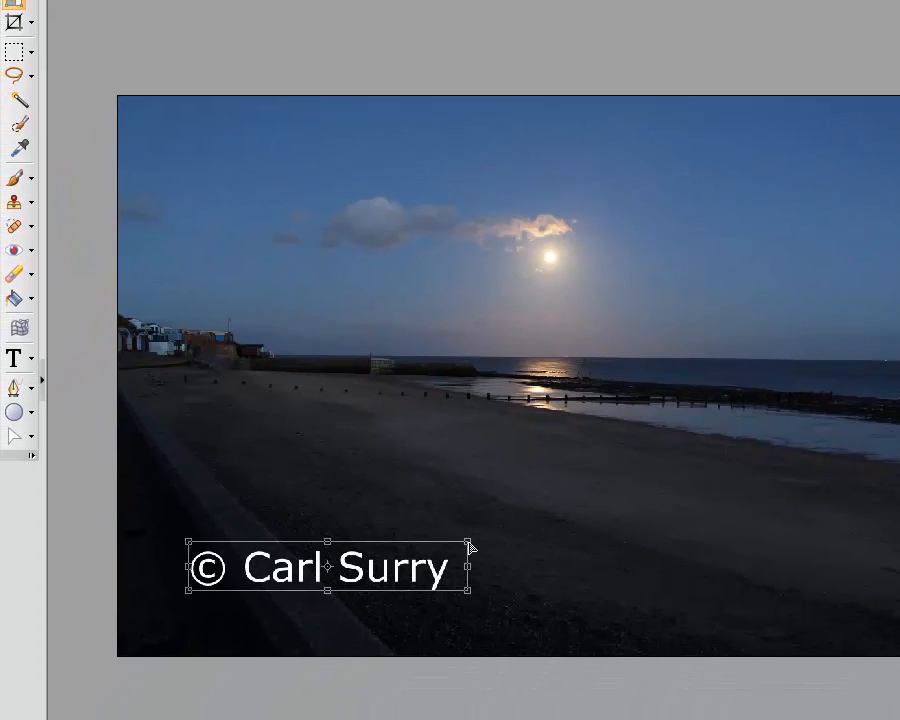
Step: Distort the copyright line by pulling its upper-right corner slightly up and outward so the text slants upward
left_click_drag(470, 547, 481, 417)
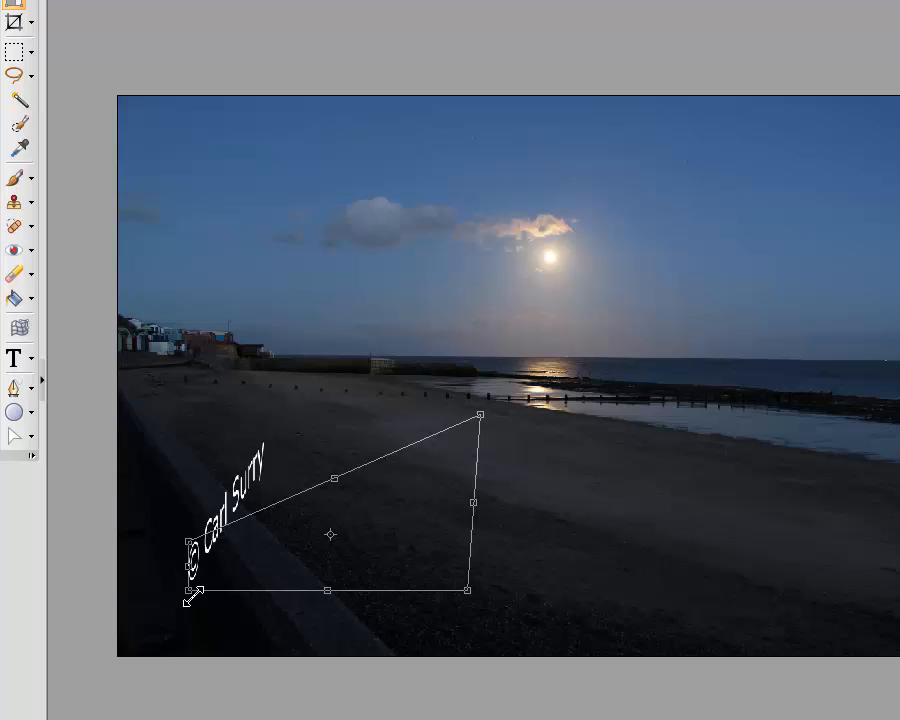
left_click(14, 52)
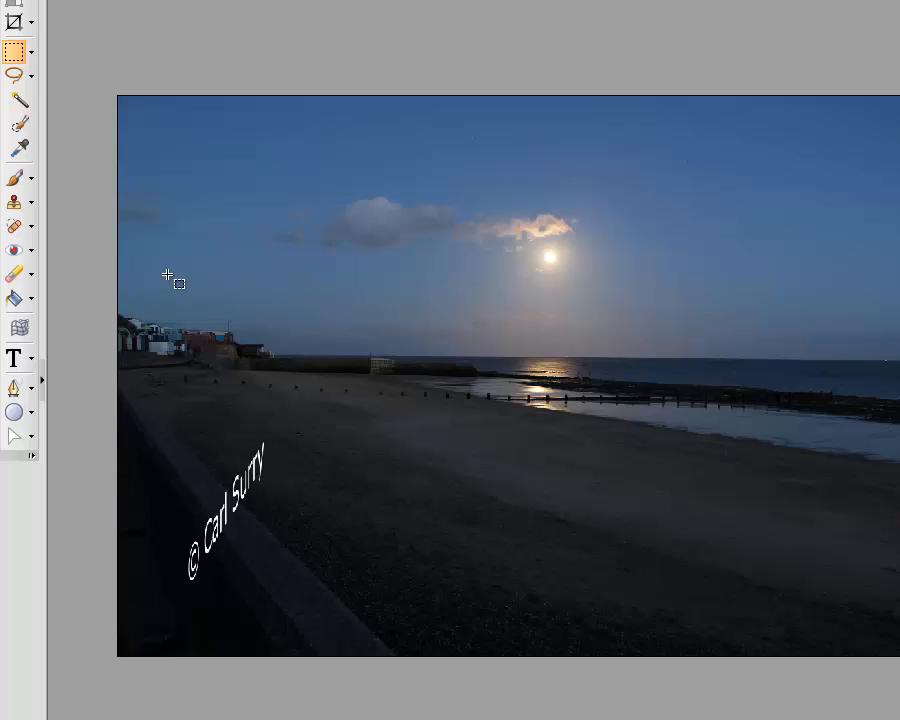
left_click(14, 3)
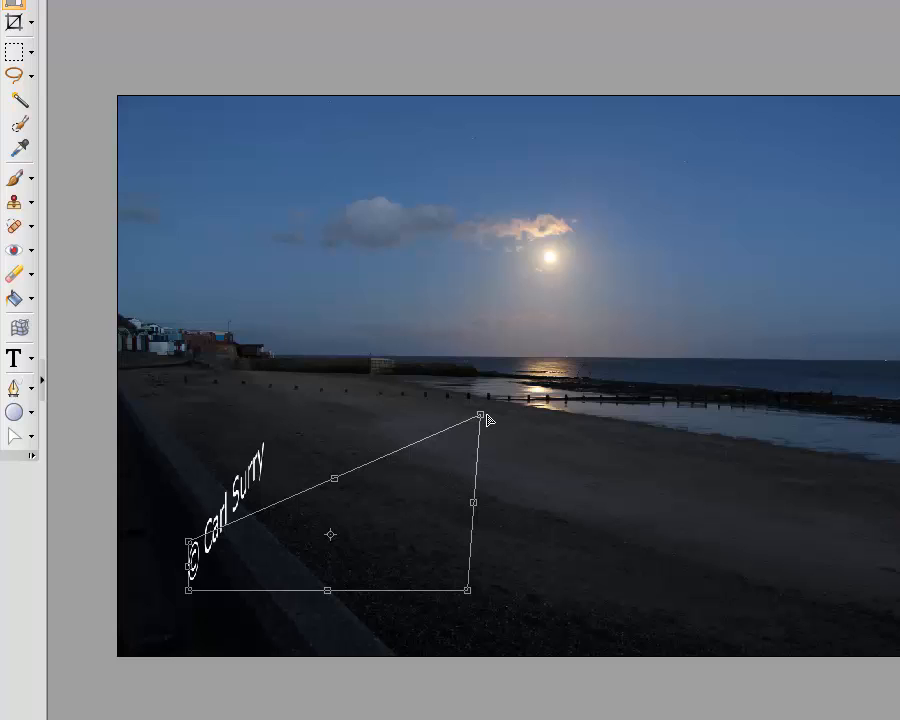
left_click_drag(485, 426, 516, 503)
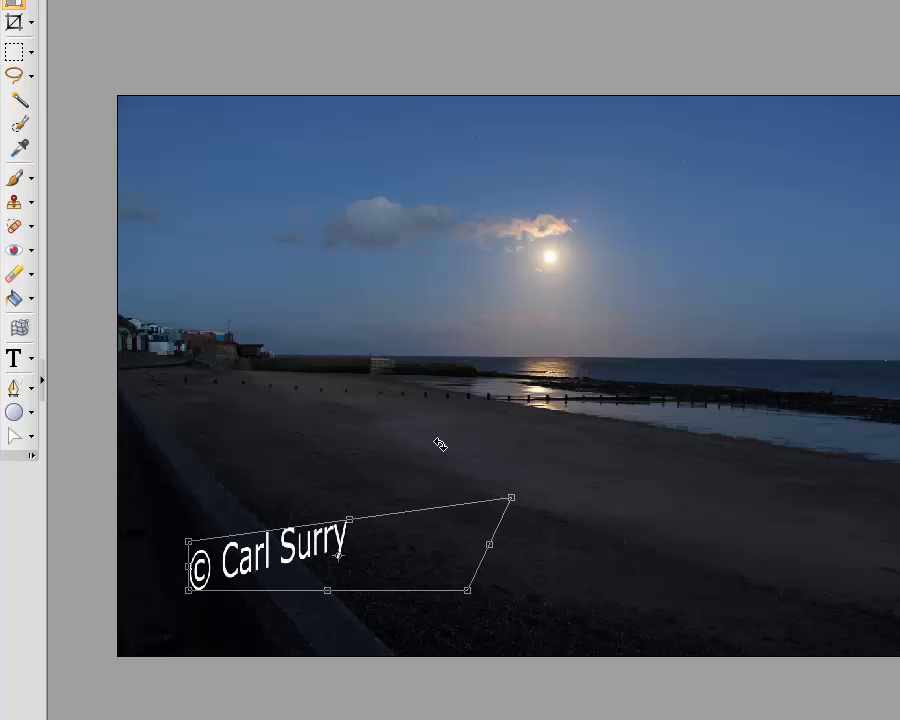
left_click(14, 52)
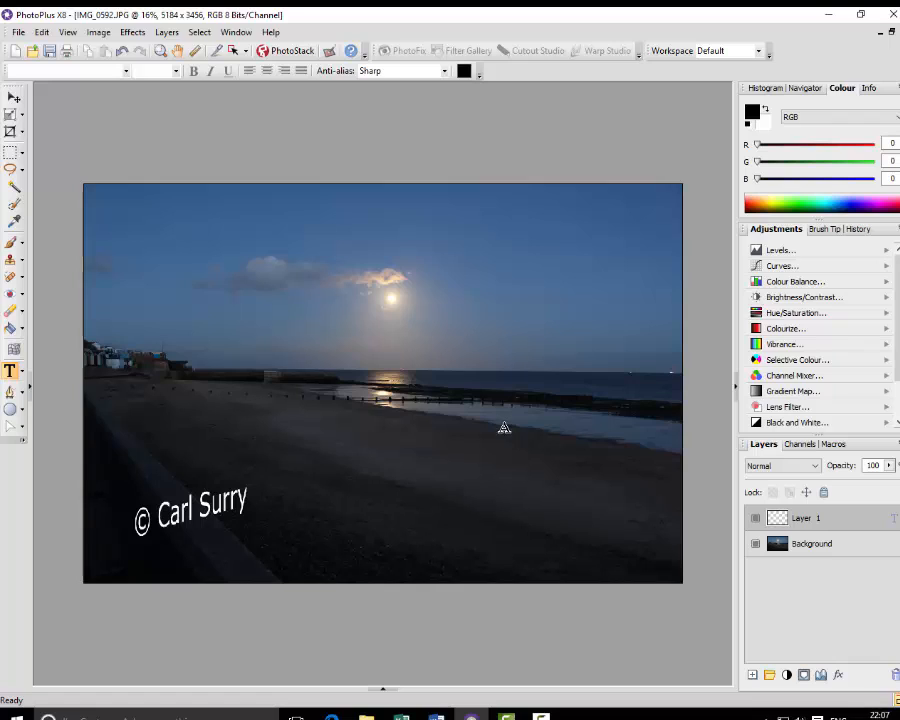
Step: Add a second text layer reading 2016, about 506 pt high, over the beach on the photo's right side
left_click_drag(504, 428, 538, 483)
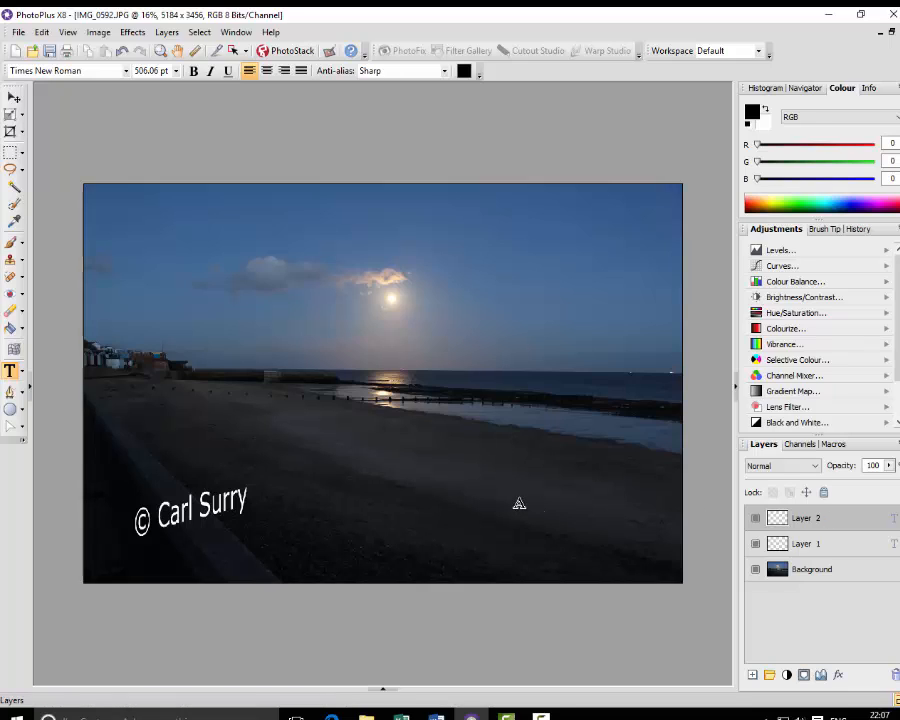
type("20")
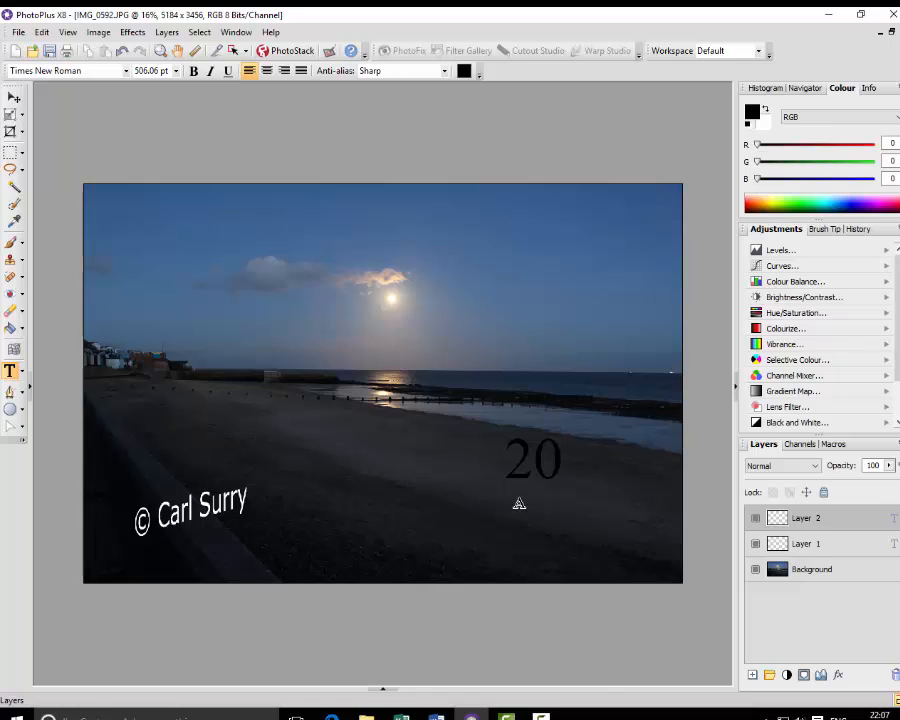
type("16")
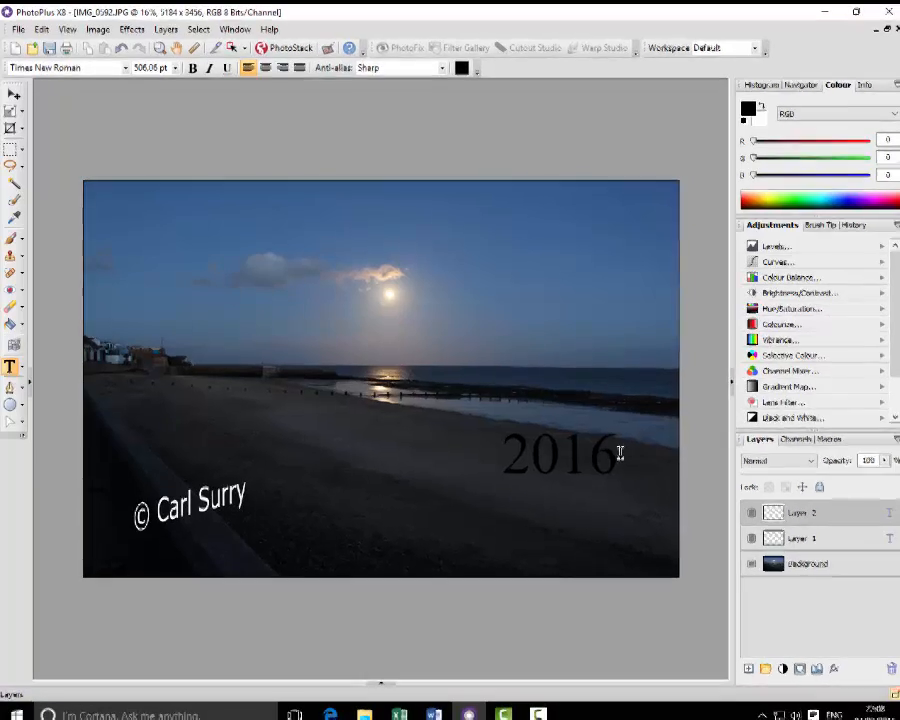
Step: Change the text colour of 2016 to near-white #FBFBFB
left_click_drag(618, 455, 512, 455)
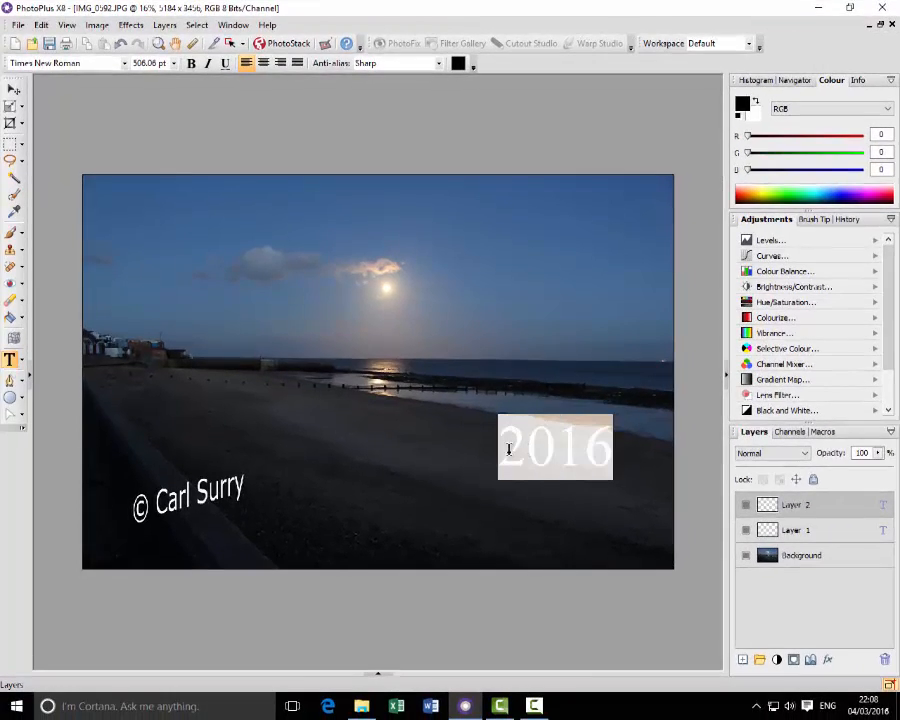
left_click(458, 63)
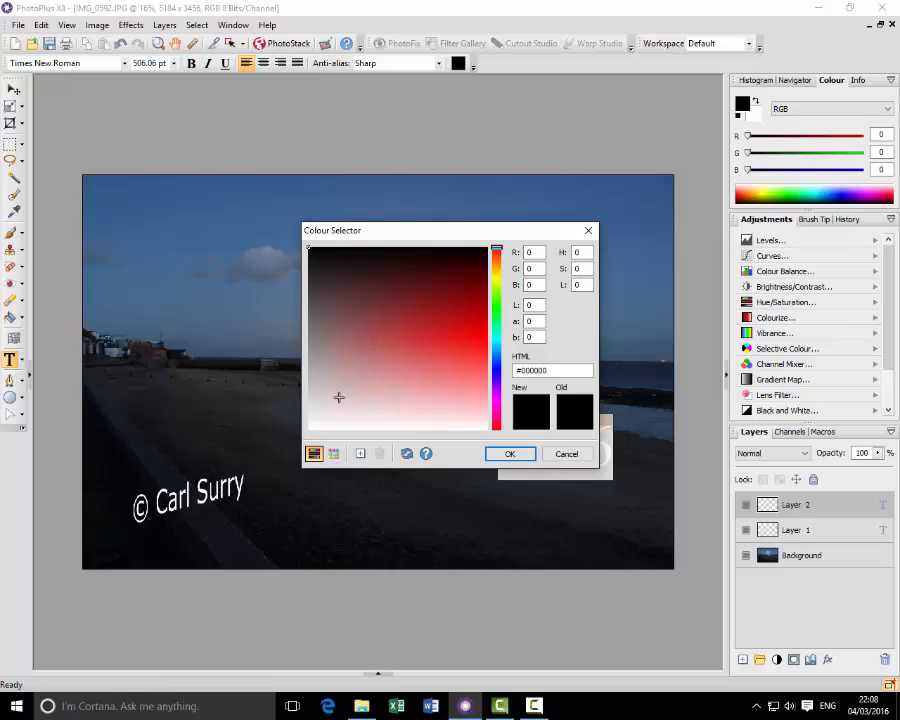
left_click(310, 428)
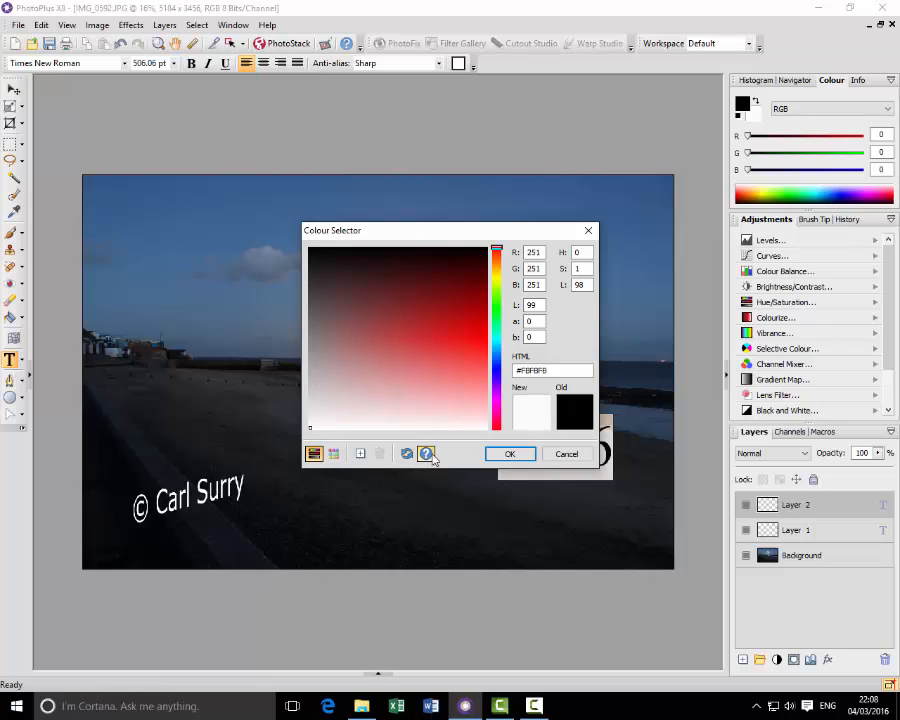
left_click(503, 453)
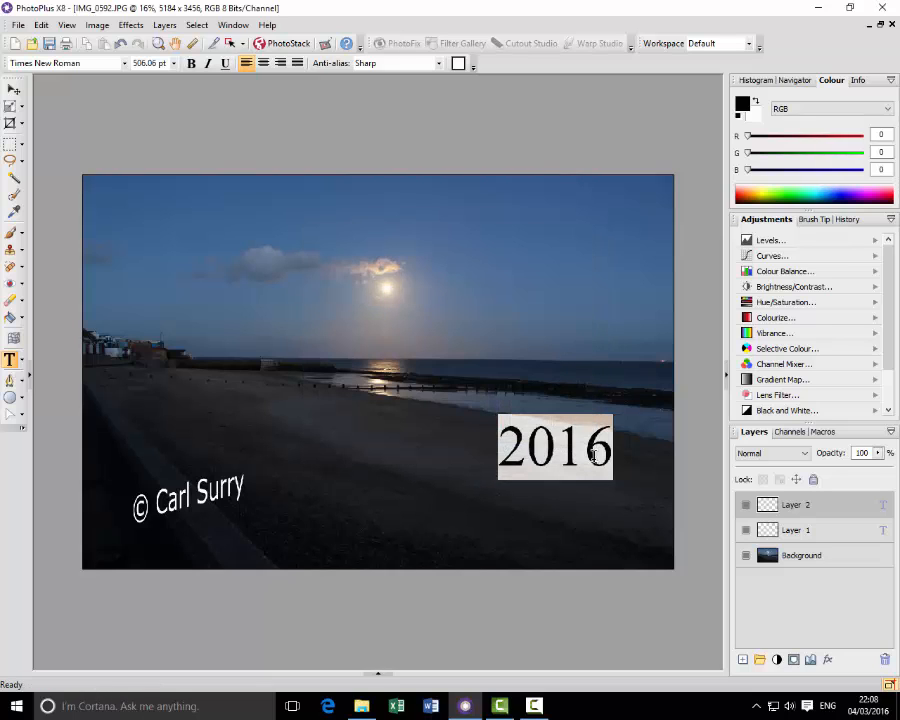
left_click(10, 144)
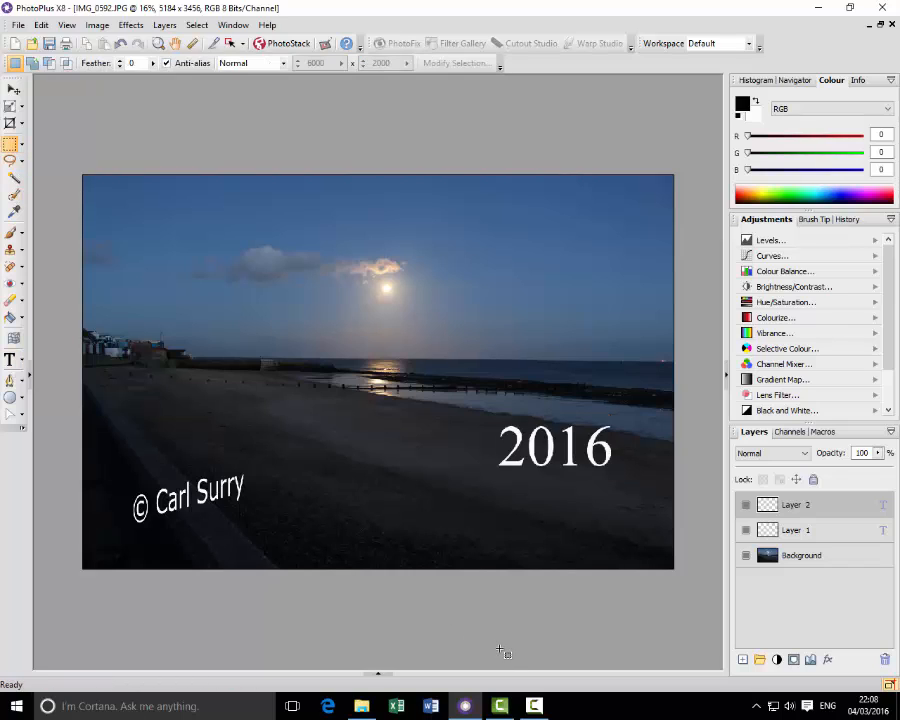